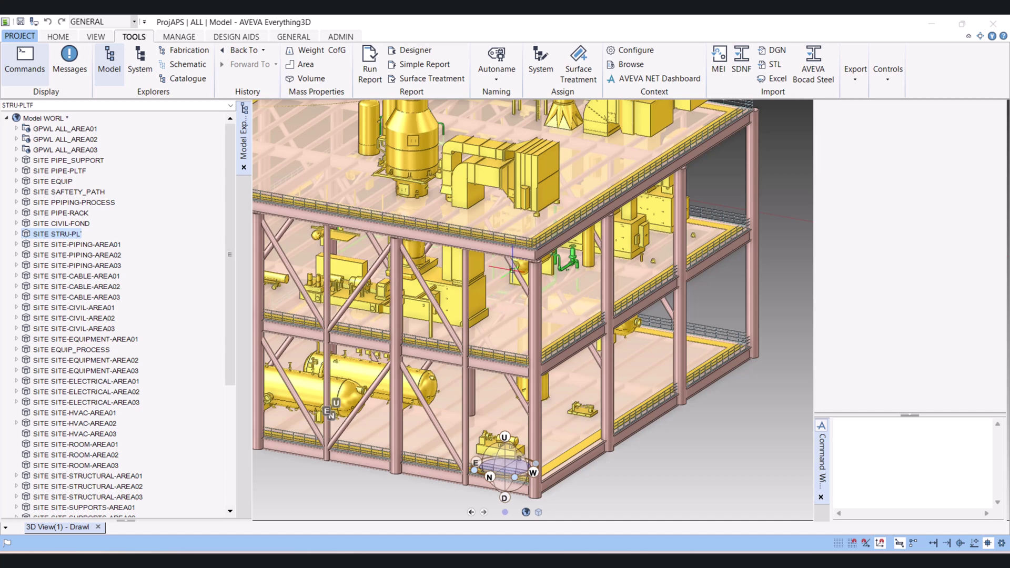
Start a new AVEVA Review export from the TOOLS tab via Export > AVEVA Review > Create.
scroll(513, 268, "up", 5)
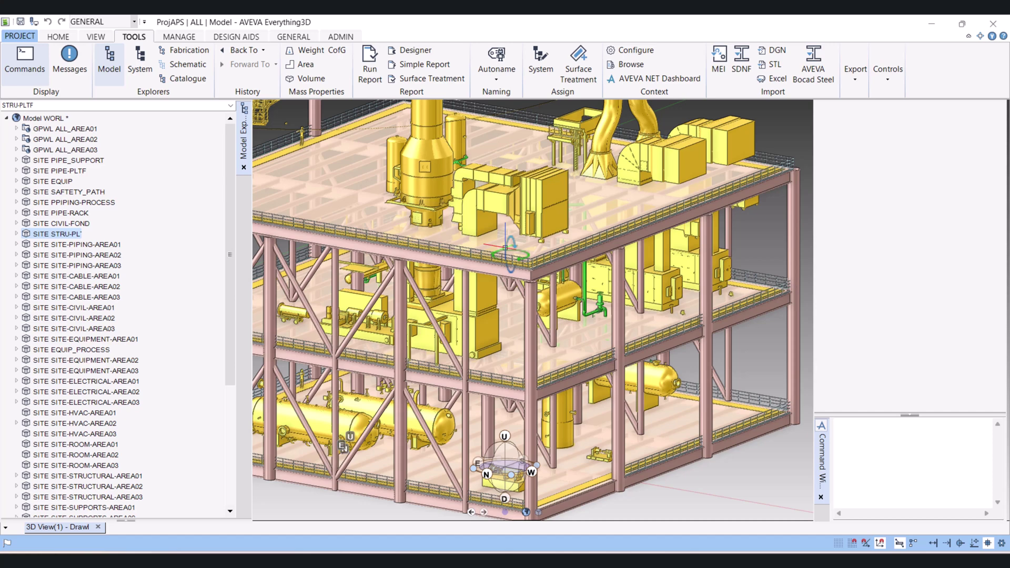
scroll(518, 258, "up", 2)
scroll(558, 271, "up", 2)
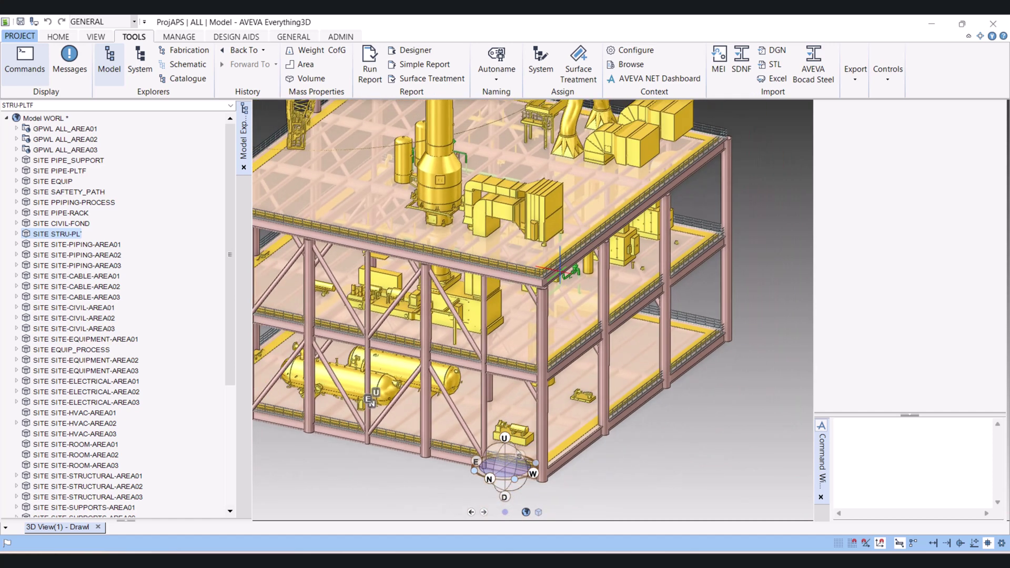
scroll(541, 231, "up", 1)
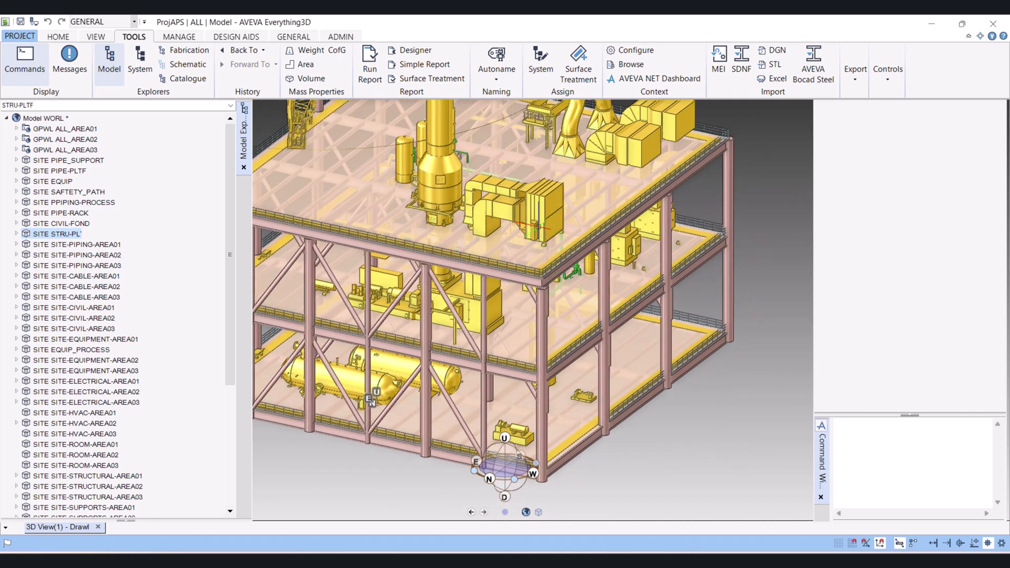
scroll(530, 181, "up", 1)
middle_click_drag(531, 181, 531, 171)
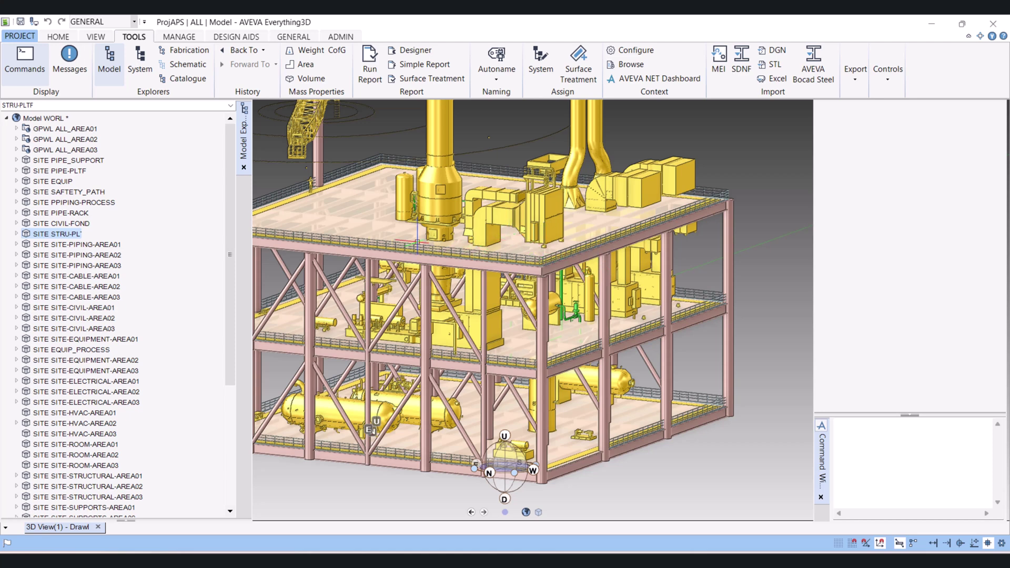
left_click(125, 23)
left_click(96, 37)
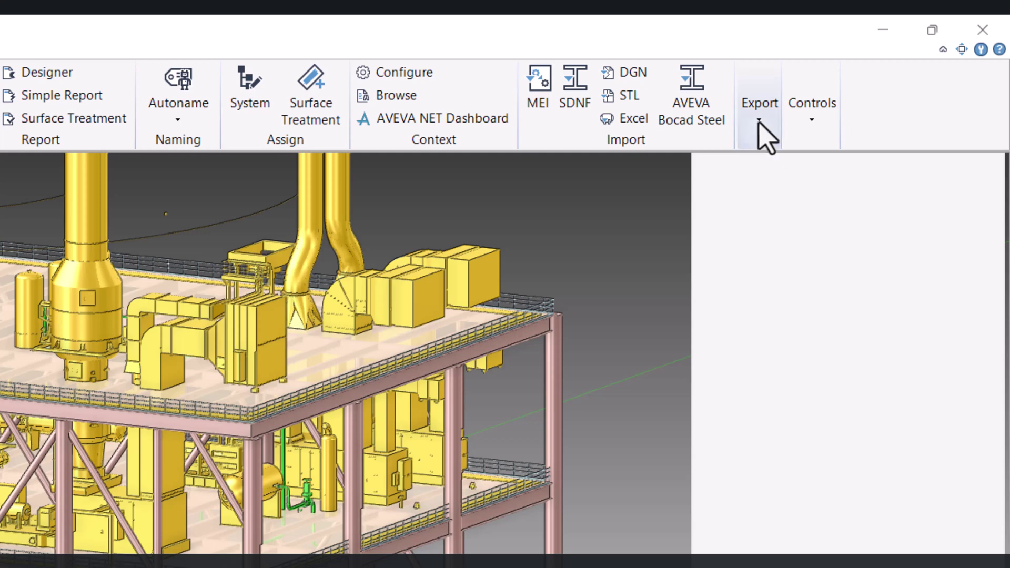
left_click(759, 120)
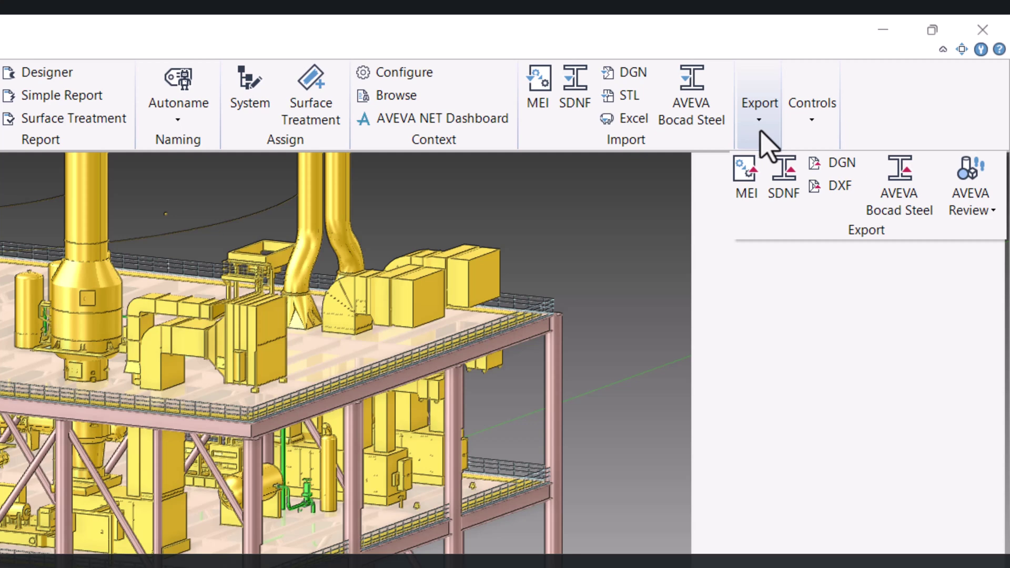
left_click(981, 213)
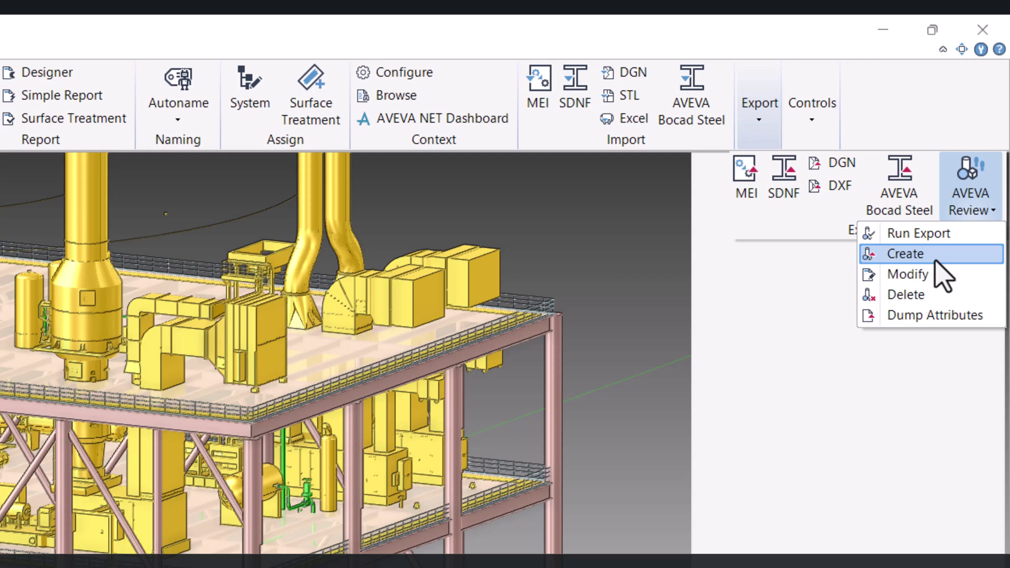
left_click(915, 253)
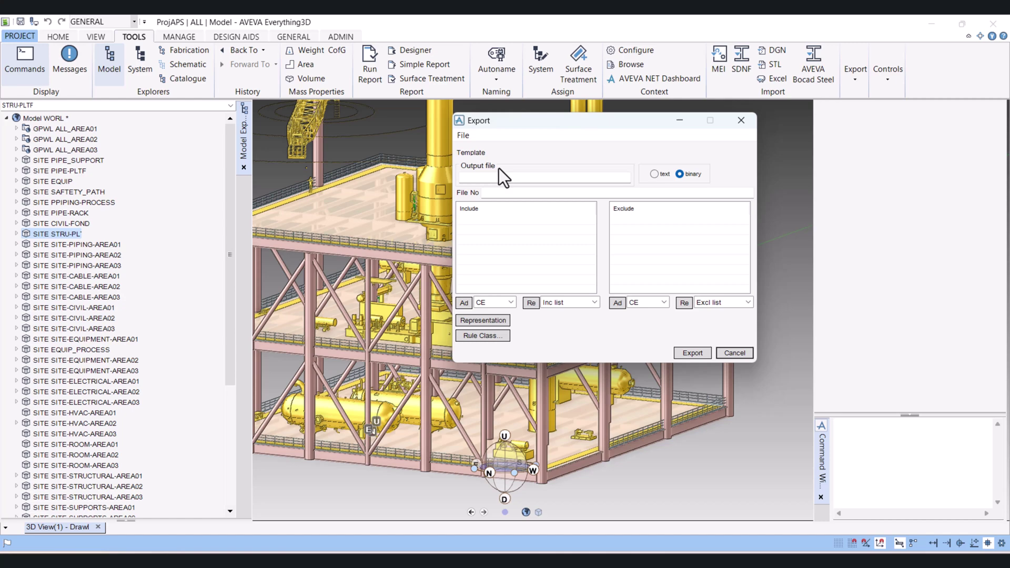
Enter C:/Temp/Newreviewfile.RVM as the Review export's output file.
left_click(482, 178)
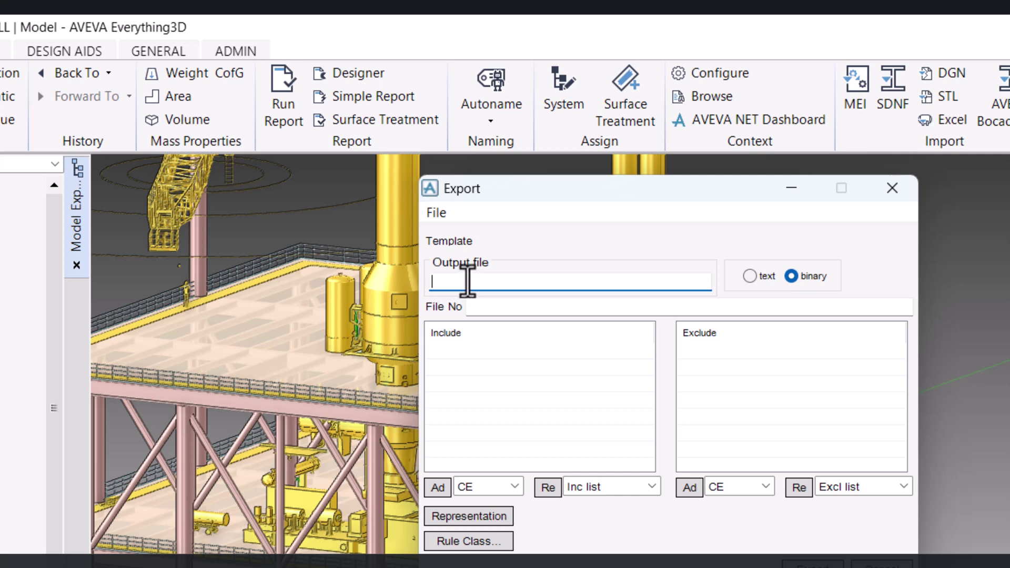
type("c")
key("BackSpace")
type("x")
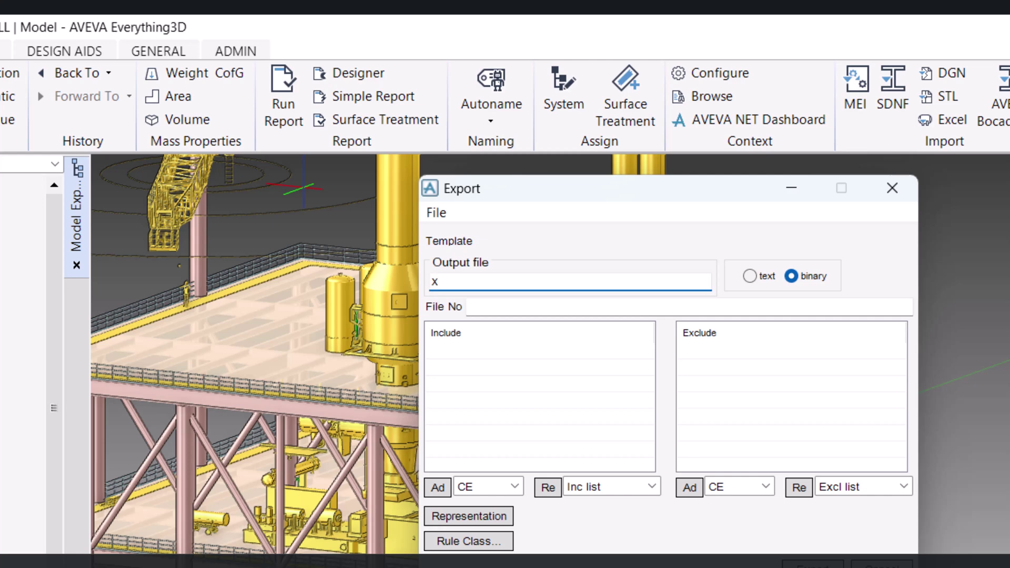
type(":")
key("BackSpace")
key("BackSpace")
type("c:/Temp/")
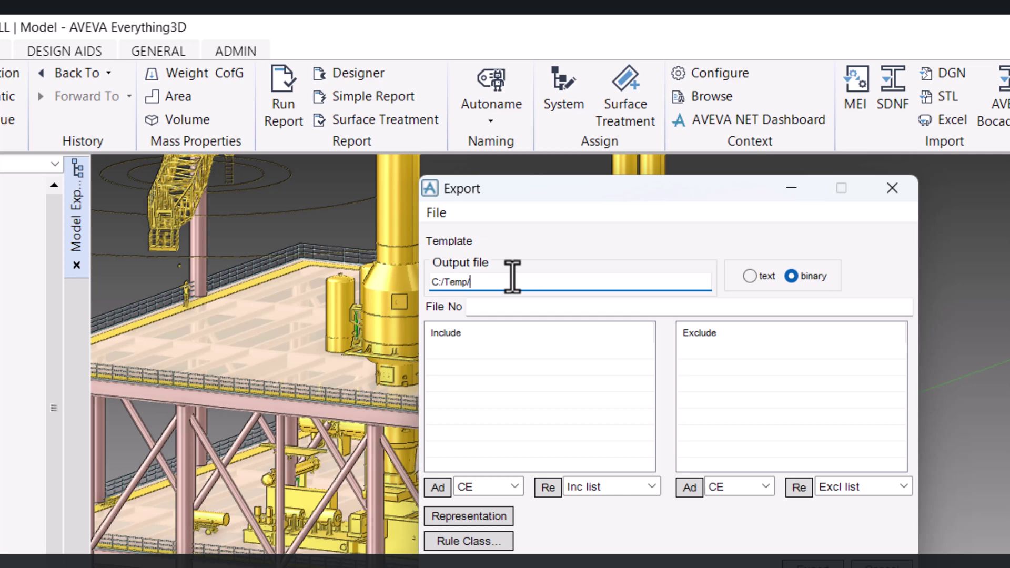
type("Newreviewfile.RVM")
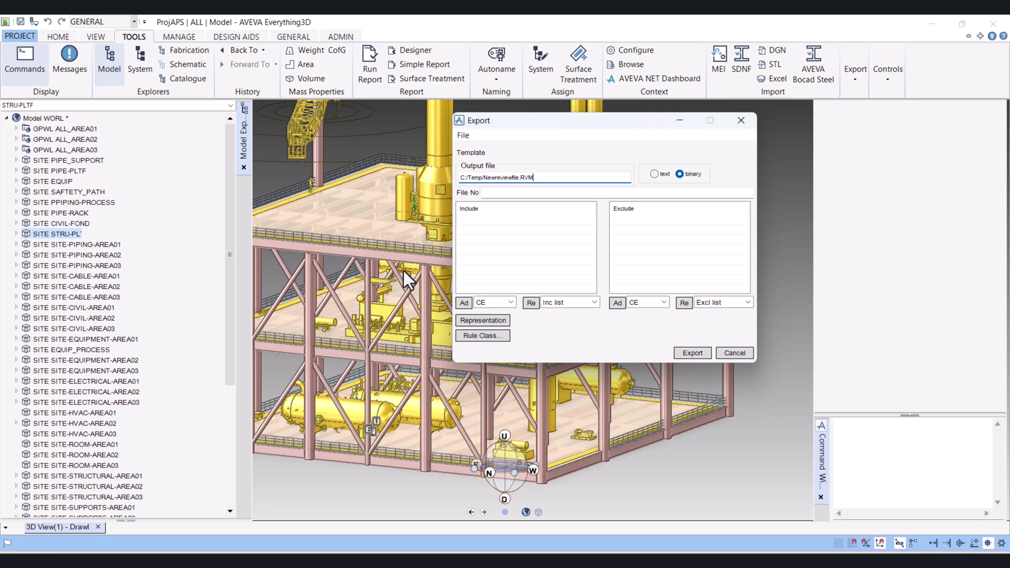
Add the sites PIPE_SUPPORT, PIPE-PLTF, EQUIP, SAFTETY_PATH, PPIPING-PROCESS and STRU-PLTF to the Include list.
left_click(67, 160)
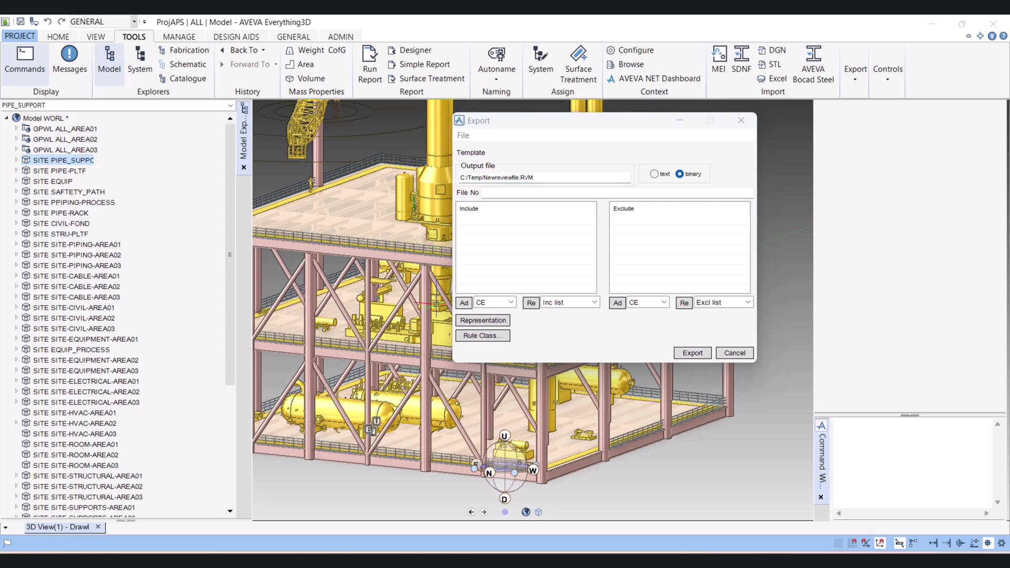
left_click(465, 302)
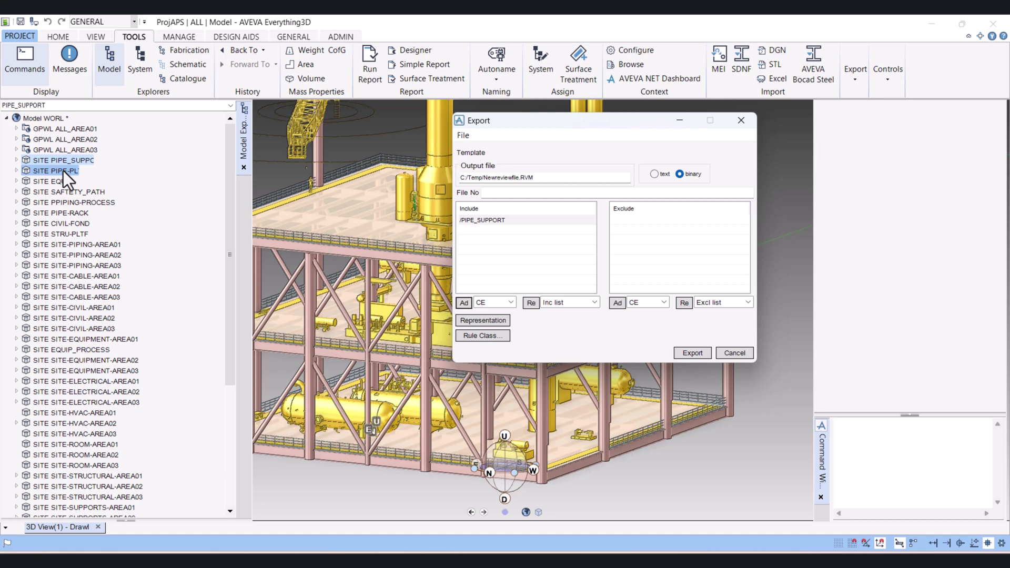
left_click(63, 171)
left_click(464, 302)
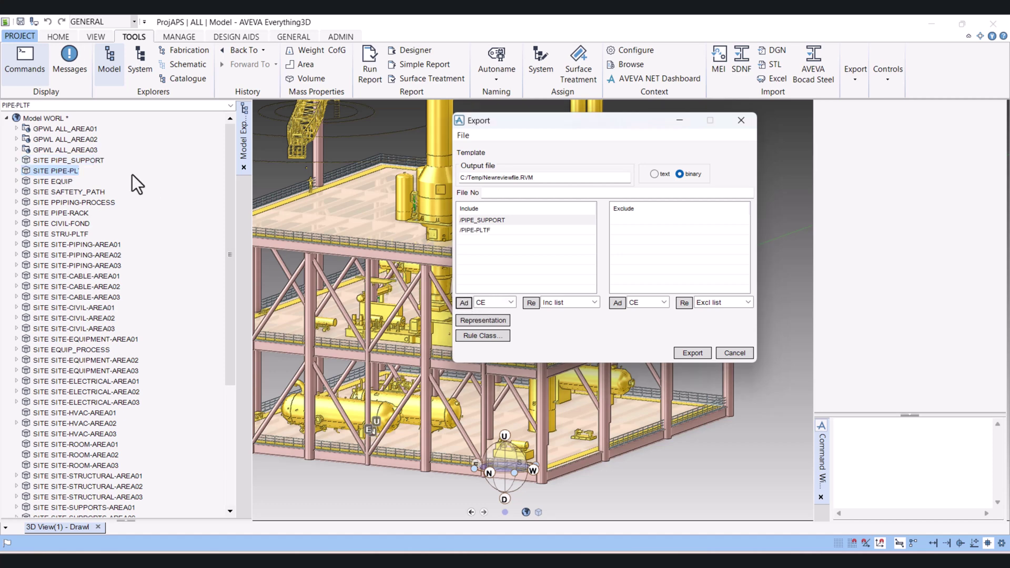
left_click(62, 181)
left_click(463, 303)
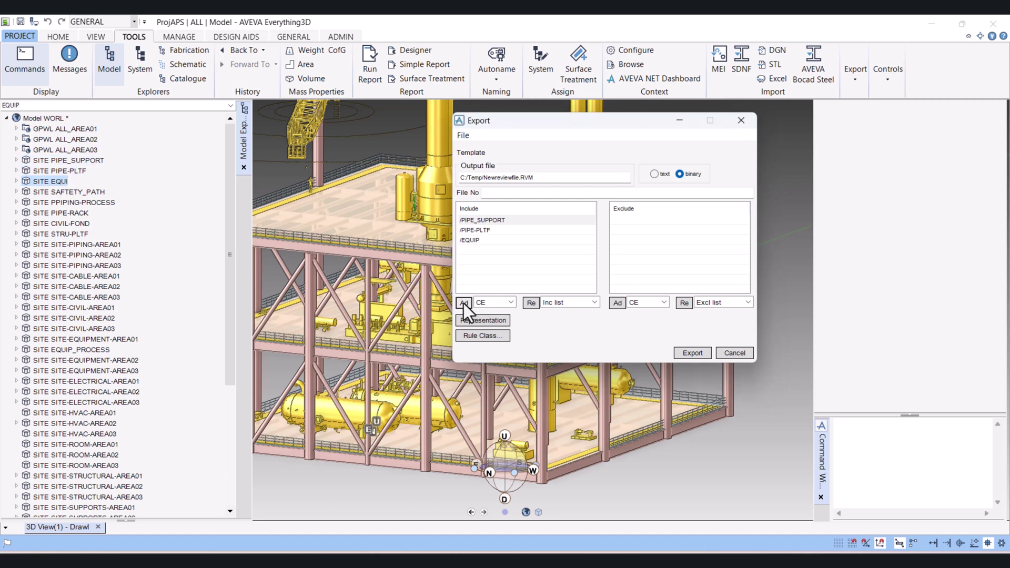
left_click(74, 192)
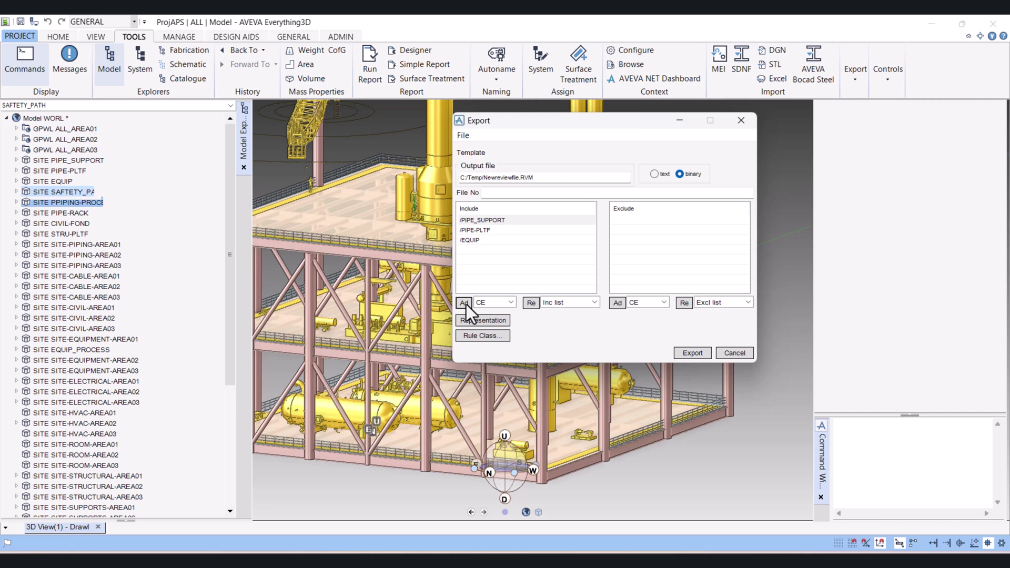
left_click(466, 304)
left_click(100, 203)
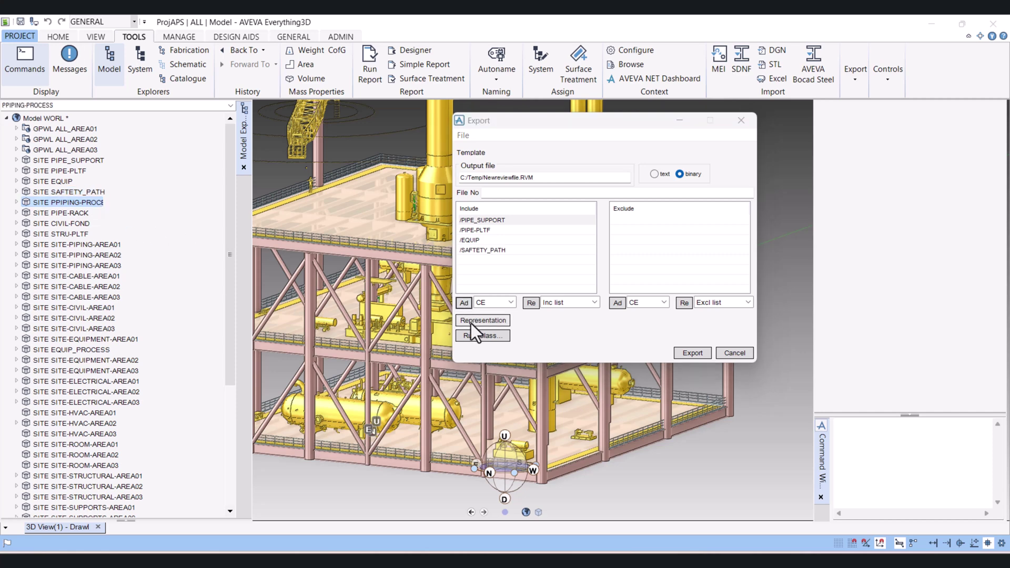
left_click(462, 304)
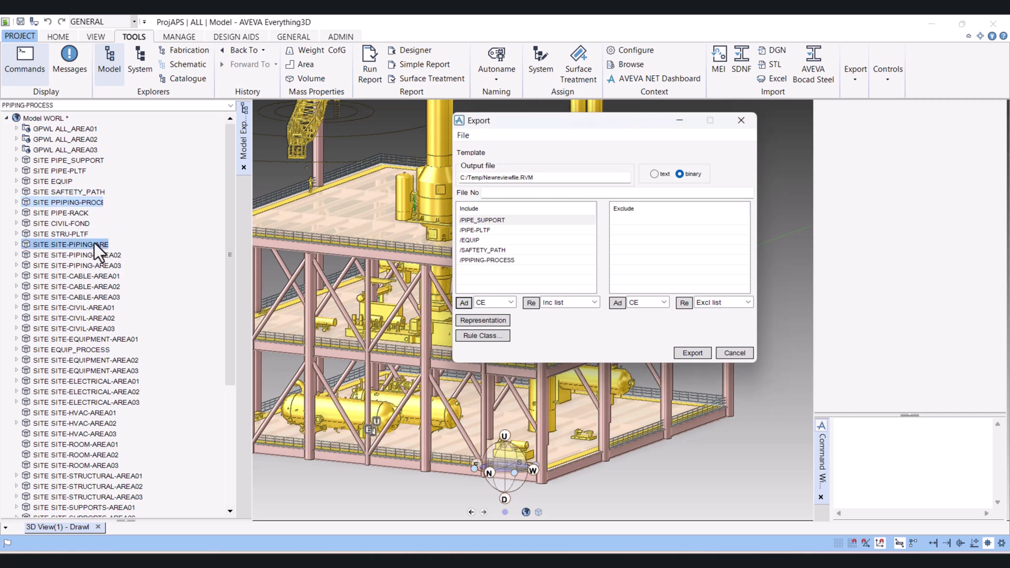
left_click(73, 233)
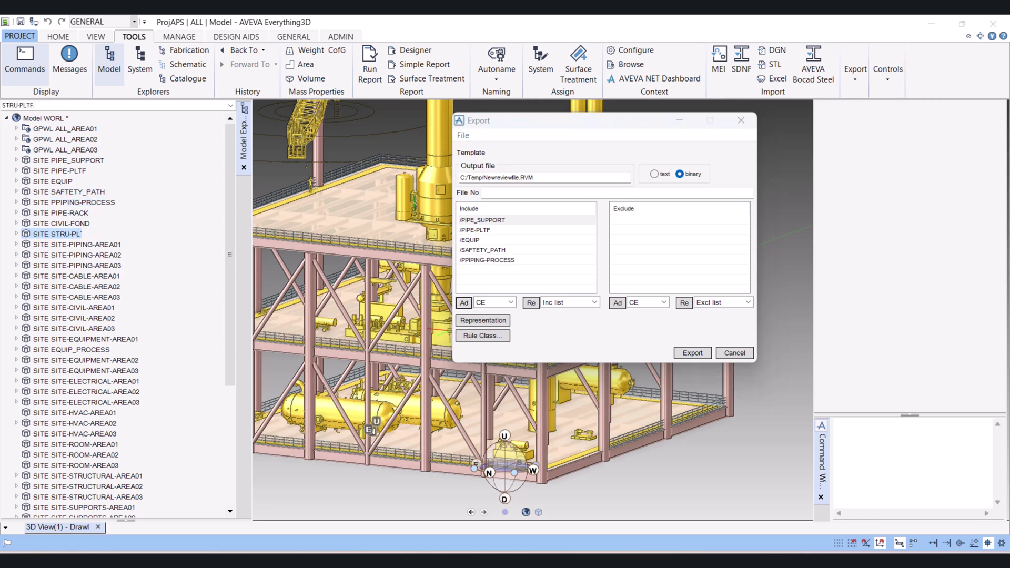
left_click(465, 302)
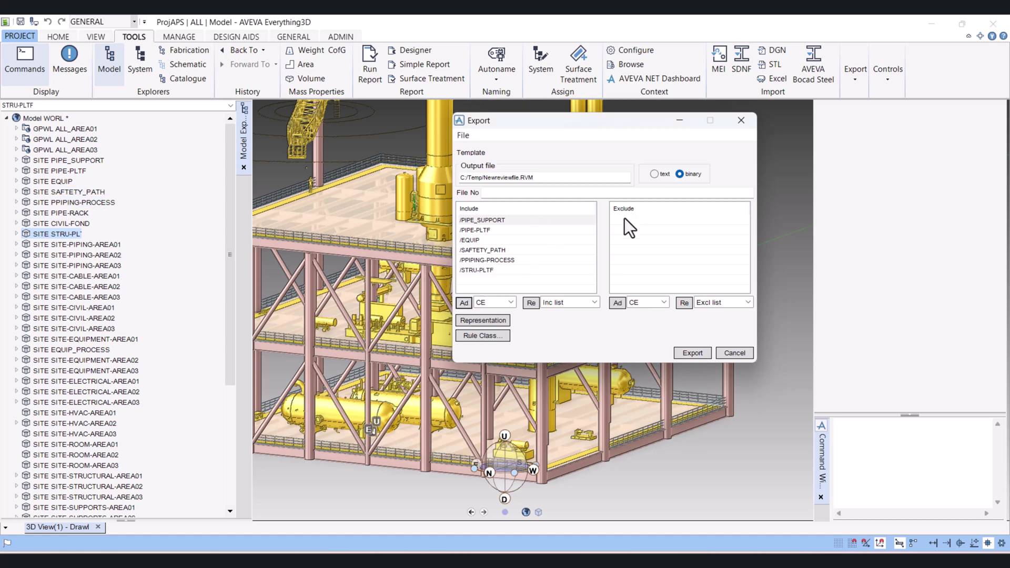
Export the RVM and check Newreviewfile.RVM (9,945 KB) in C:\Temp.
left_click(686, 353)
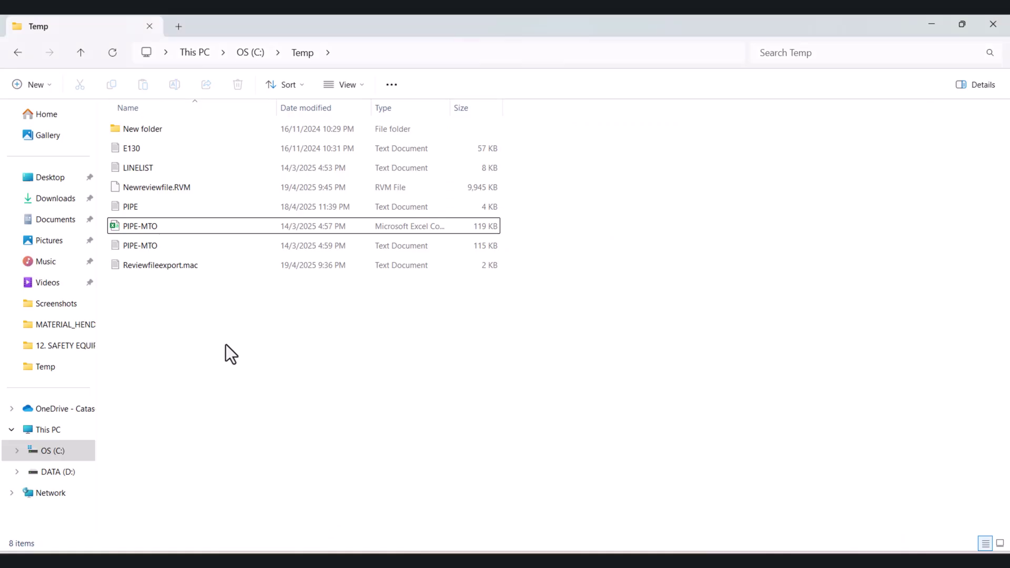
left_click(176, 187)
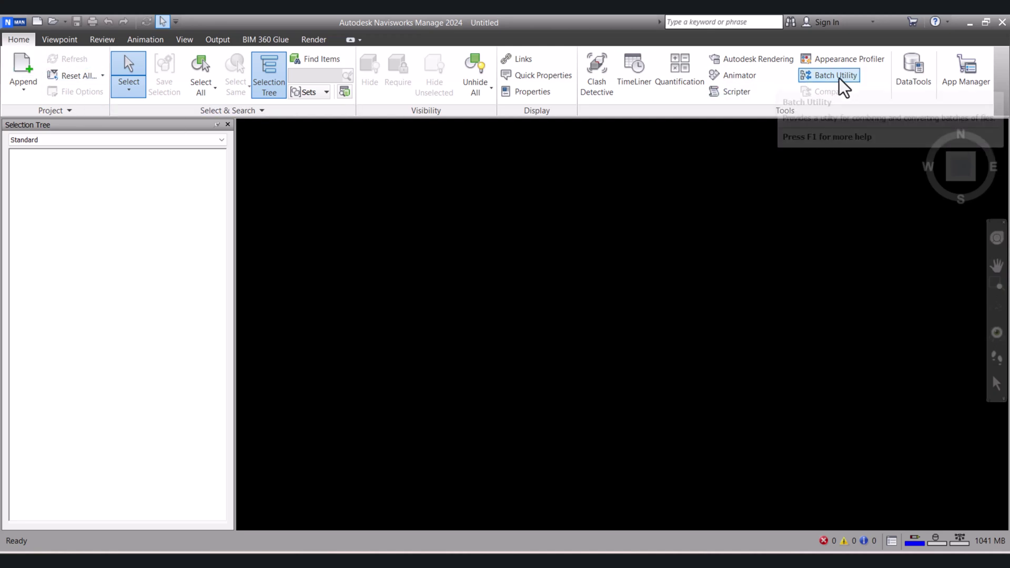
In the Batch Utility, queue Newreviewfile.RVM and set single-file output to C:/Temp/Reviewfile.nwd.
left_click(839, 78)
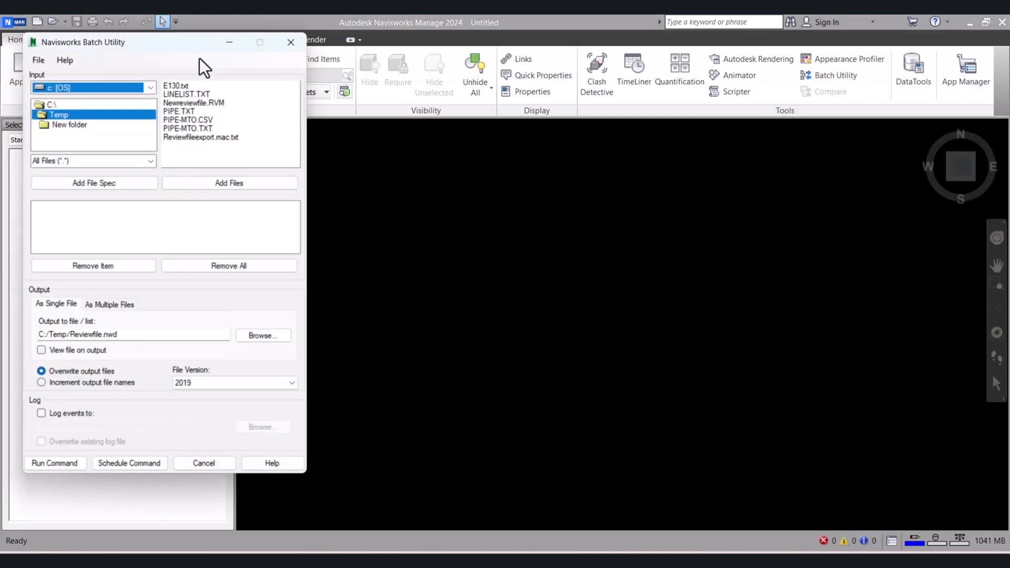
left_click_drag(200, 43, 348, 58)
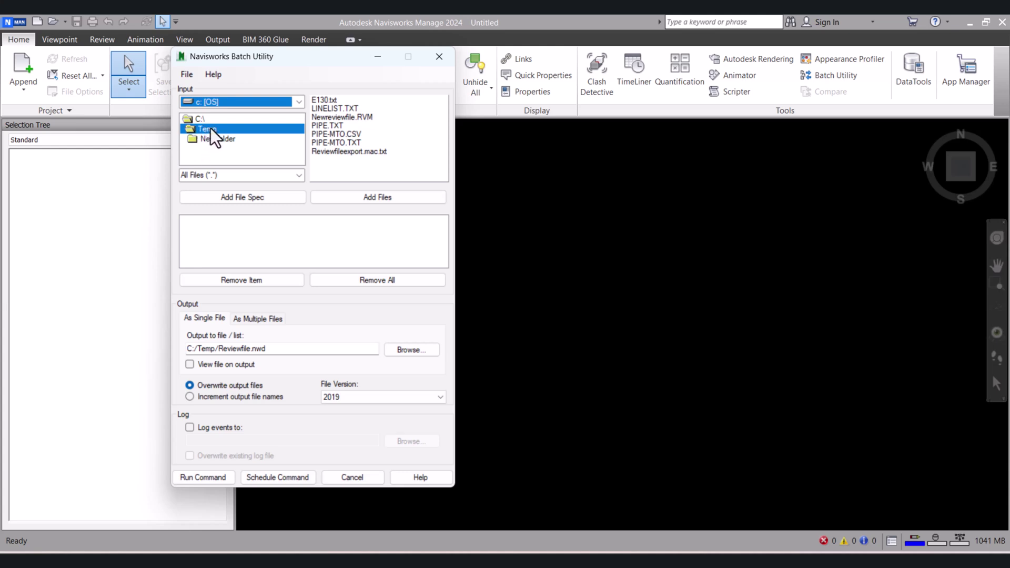
left_click(359, 118)
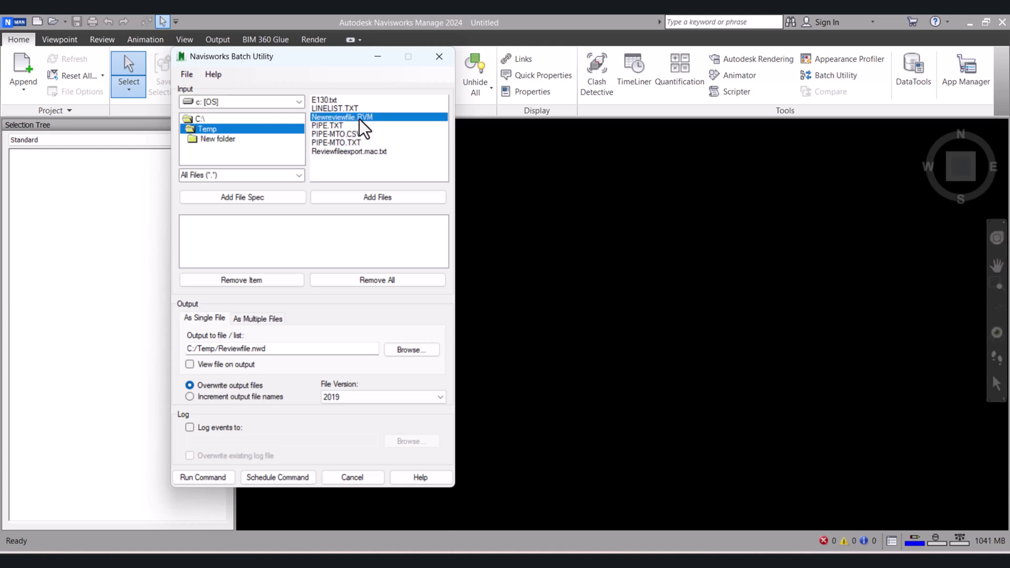
left_click(380, 199)
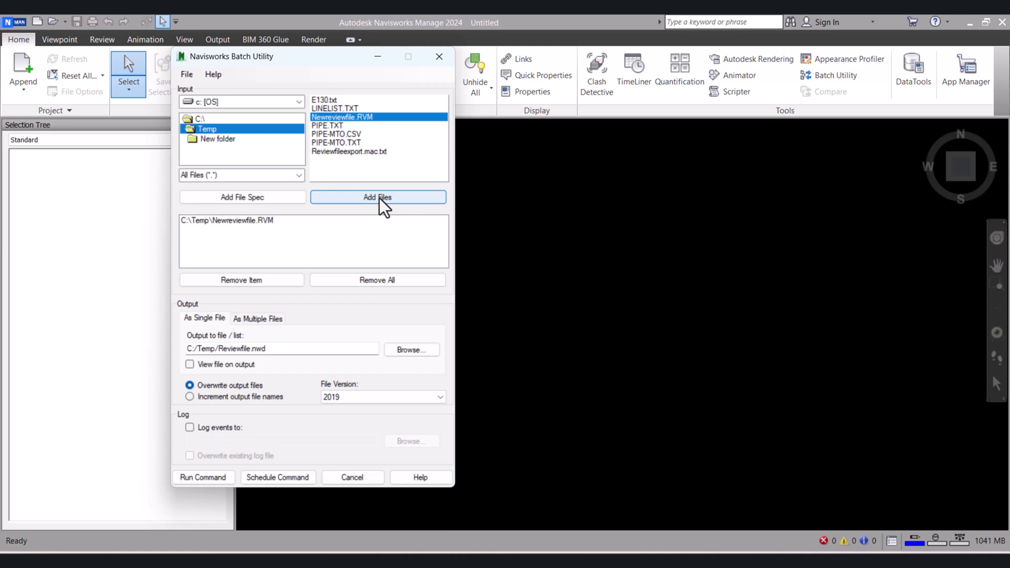
left_click_drag(271, 350, 164, 354)
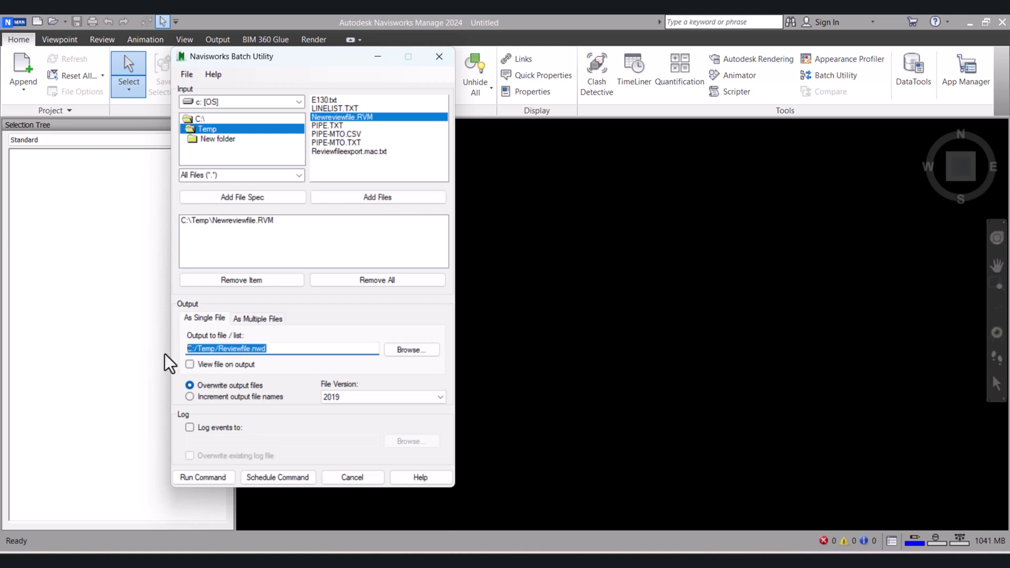
key("BackSpace")
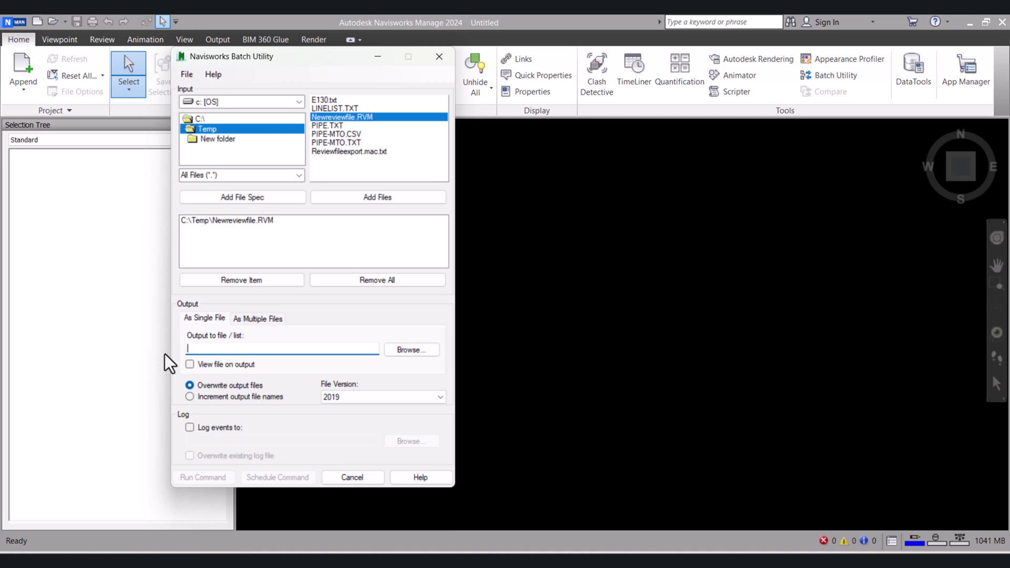
type("C:/Temp/Reviewfile.nwd")
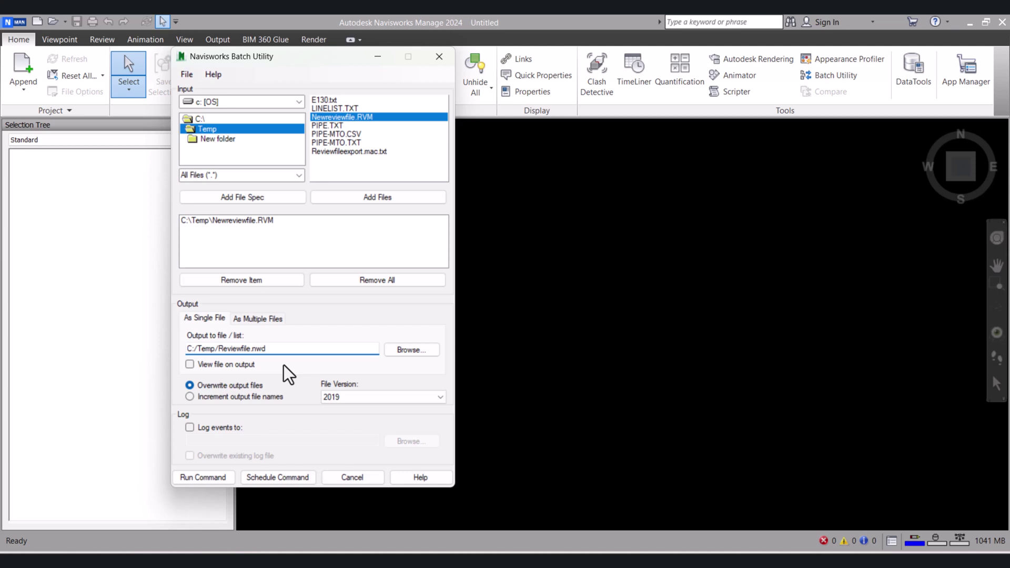
Run the conversion, then open C:\Temp\Reviewfile.nwd and orbit to an elevated view.
left_click(192, 481)
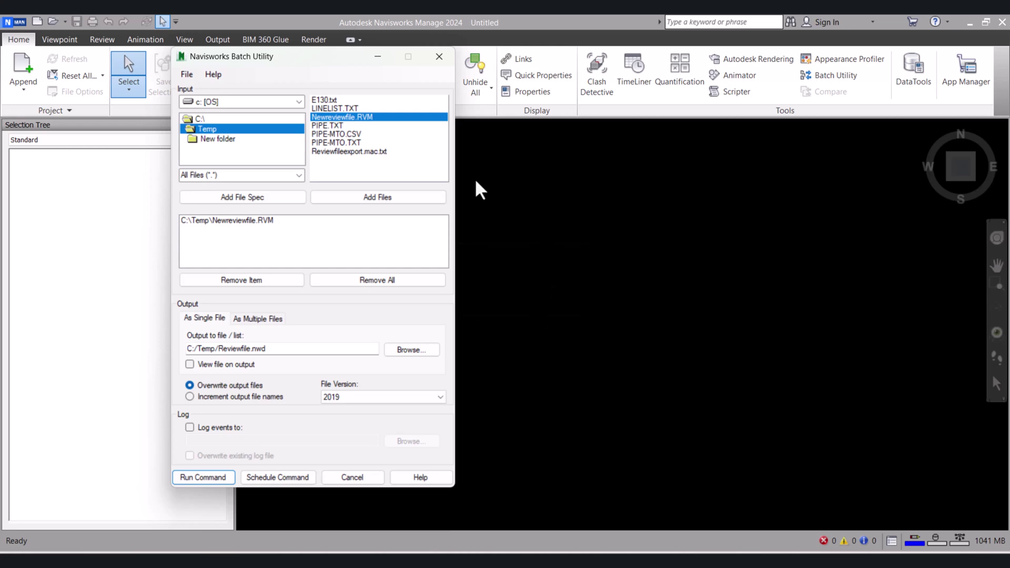
left_click(354, 479)
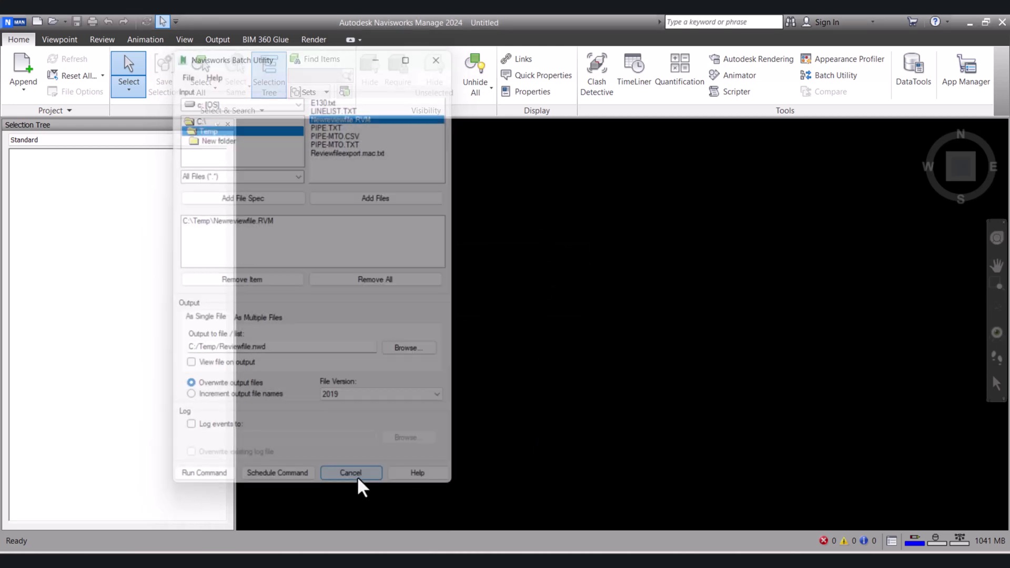
left_click(52, 20)
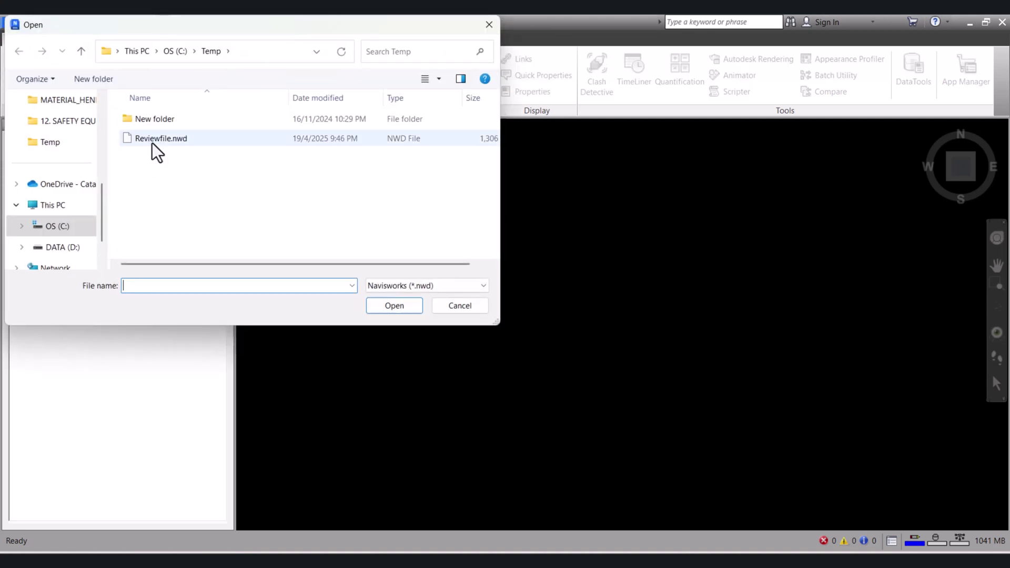
left_click(172, 143)
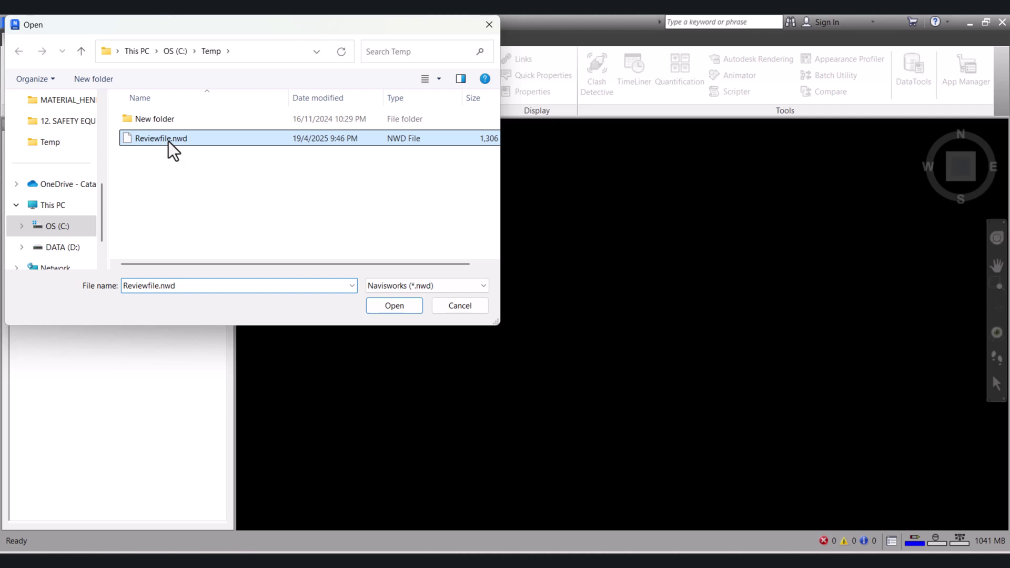
left_click(395, 305)
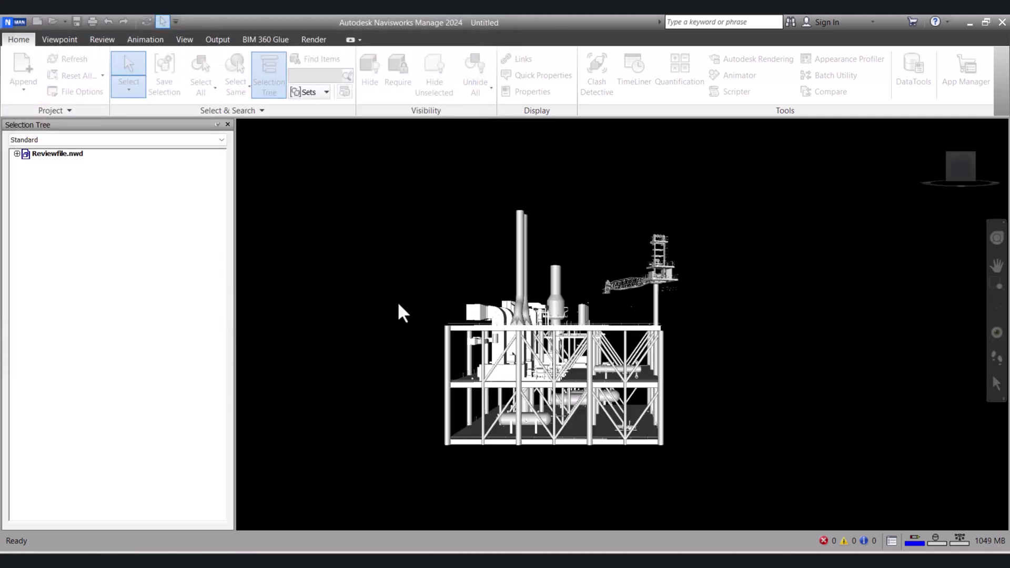
left_click(997, 311)
left_click_drag(502, 297, 630, 321)
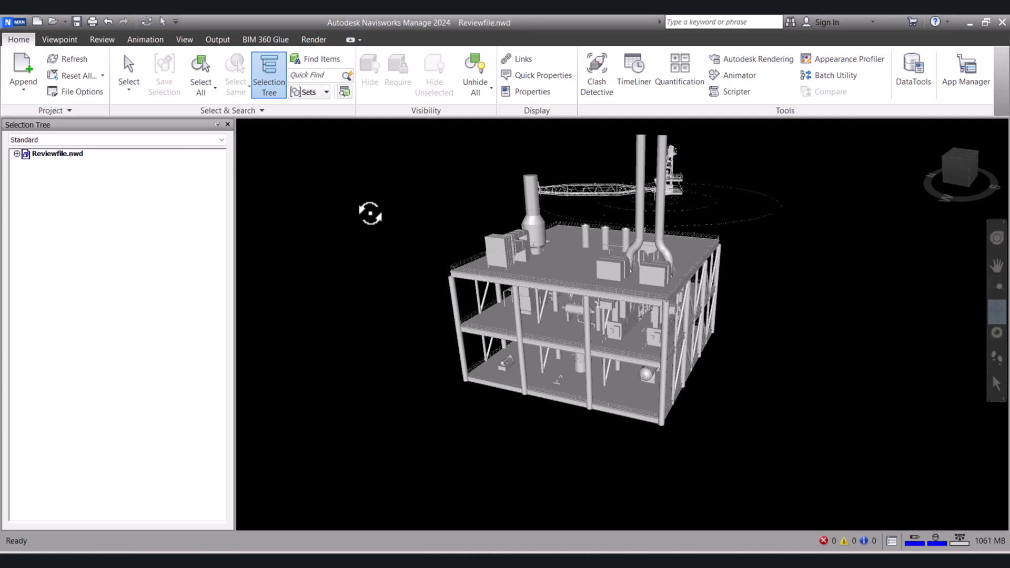
Set the scene background mode to Graduated blue.
right_click(370, 214)
left_click(424, 335)
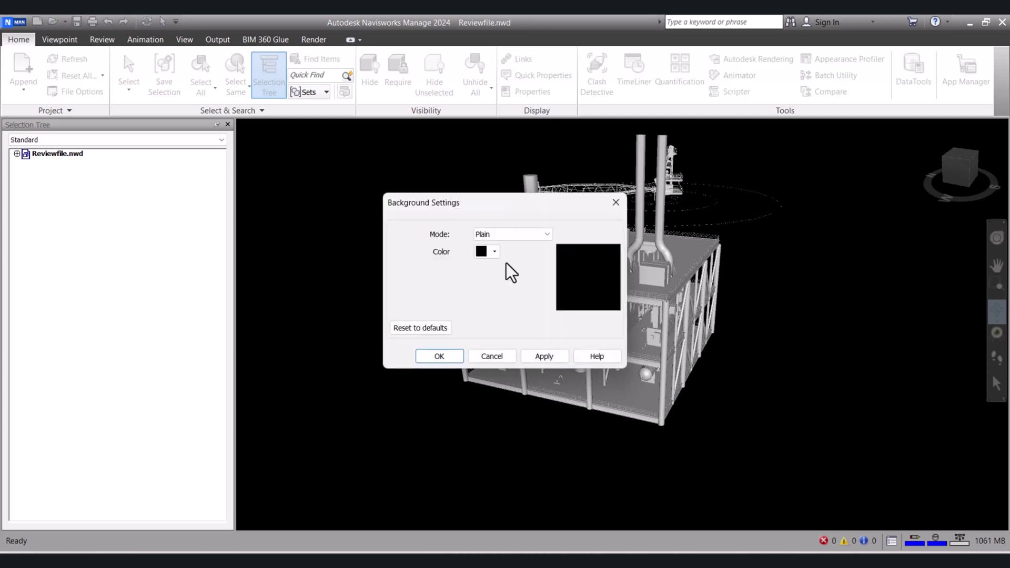
left_click(513, 233)
left_click(500, 252)
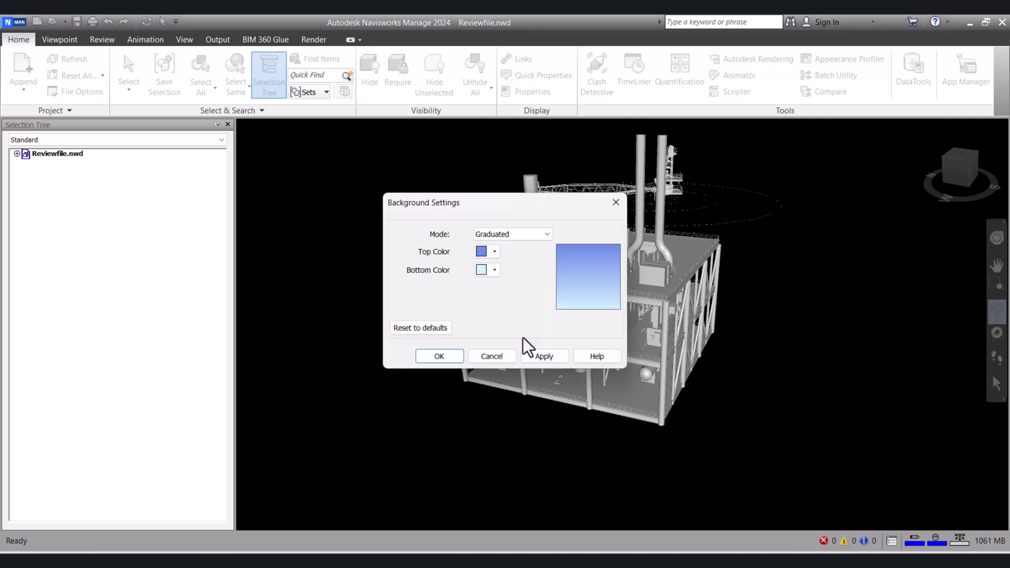
left_click(542, 356)
left_click(457, 358)
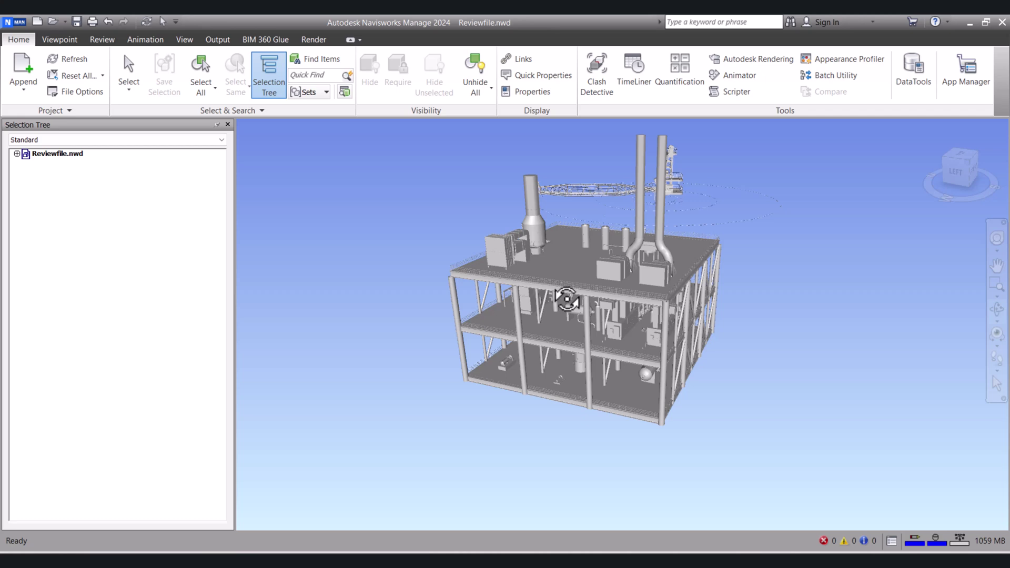
Override the /STRU-PLTF structure's colour to lavender.
mouse_move(567, 298)
left_mouse_down()
mouse_move(547, 286)
mouse_move(512, 320)
left_mouse_up()
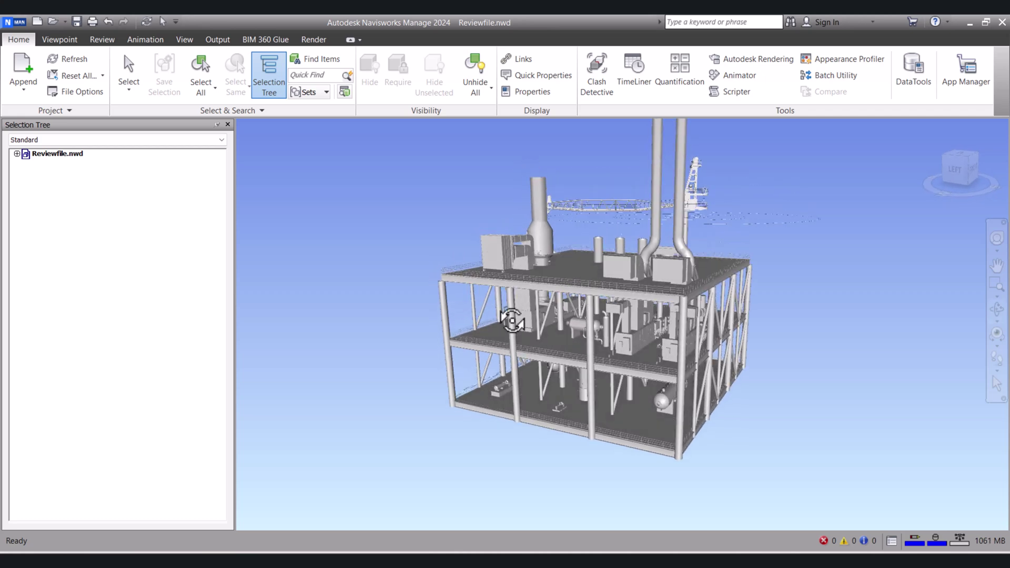
right_click(512, 320)
left_click(84, 216)
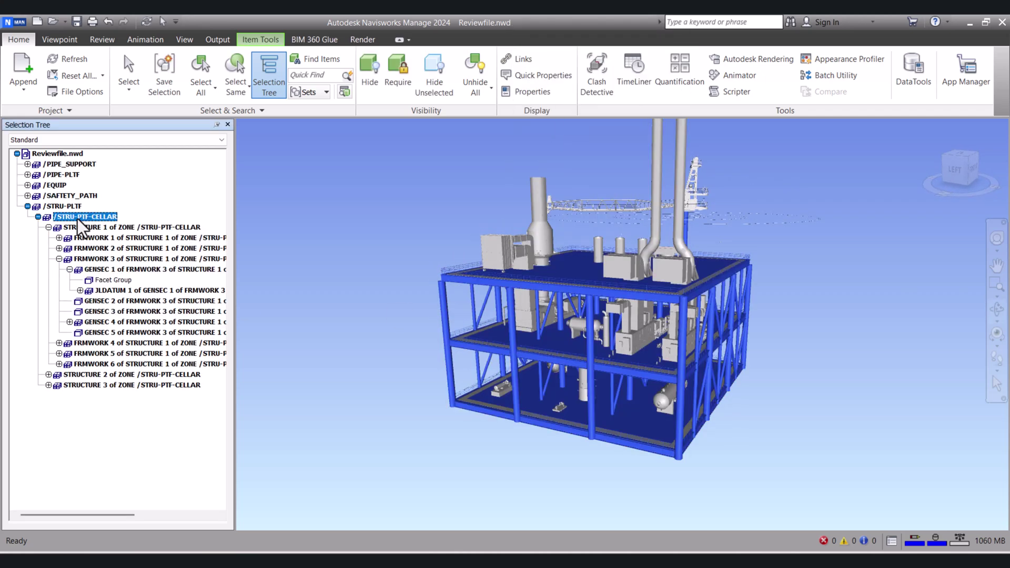
right_click(65, 206)
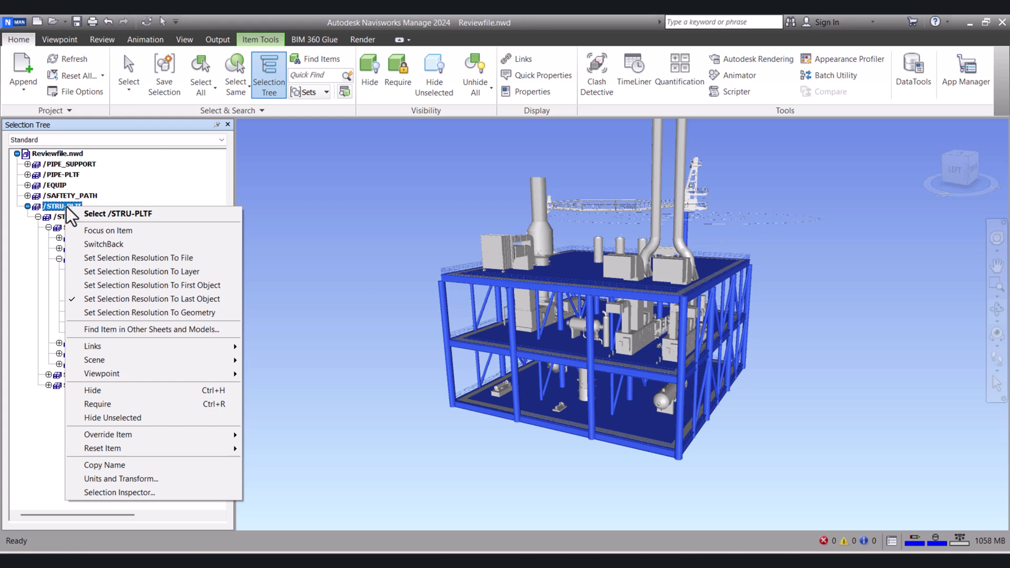
mouse_move(144, 435)
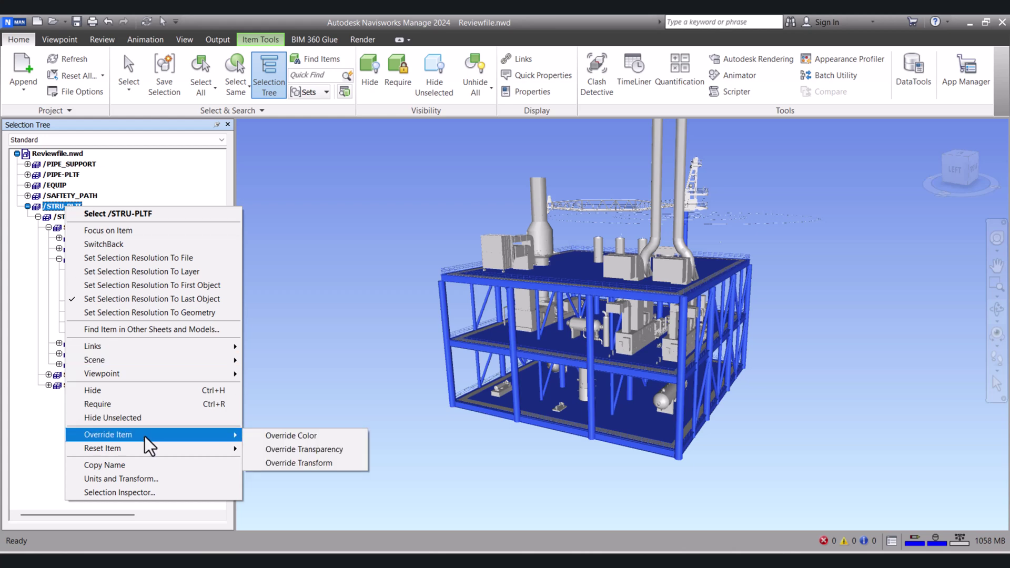
left_click(295, 436)
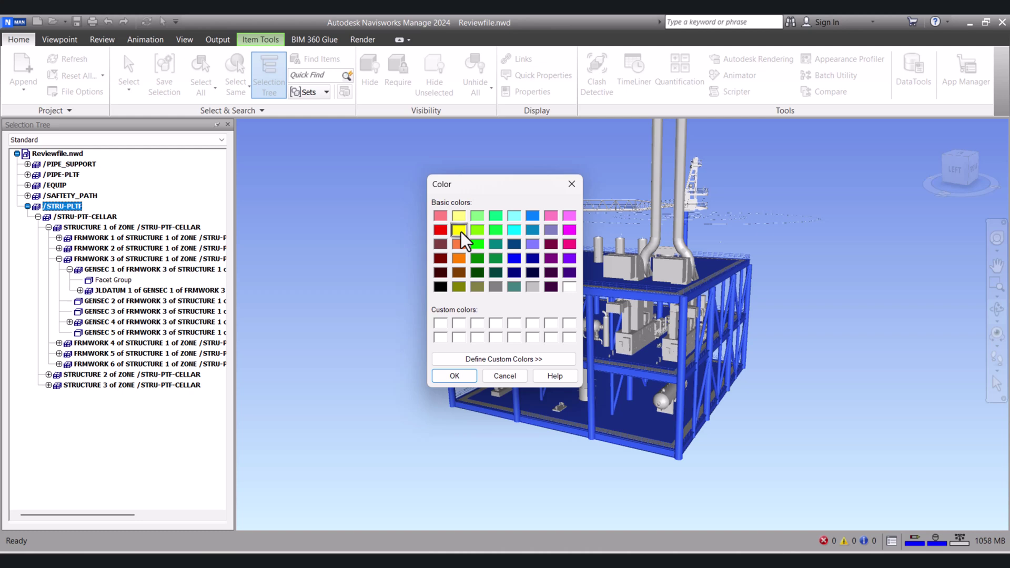
left_click(555, 229)
left_click(456, 375)
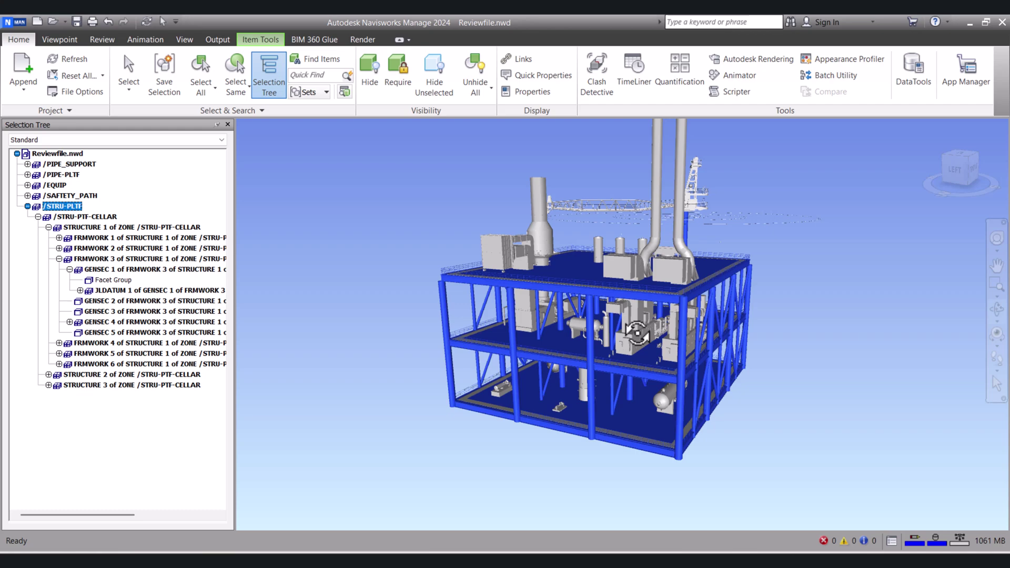
Locate equipment items like the ventilation air intake and /A-2420A in the Selection Tree.
right_click(626, 337)
key("Escape")
mouse_move(574, 324)
middle_mouse_down("shift")
mouse_move(558, 341)
mouse_move(525, 309)
middle_mouse_up("shift")
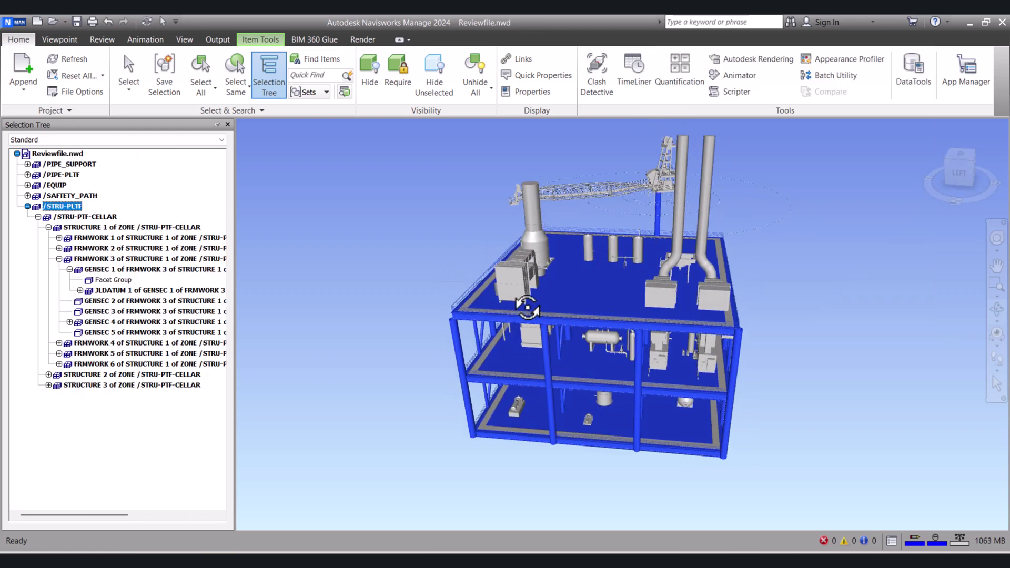
right_click(526, 255)
left_click(127, 230)
scroll(111, 256, "up", 5)
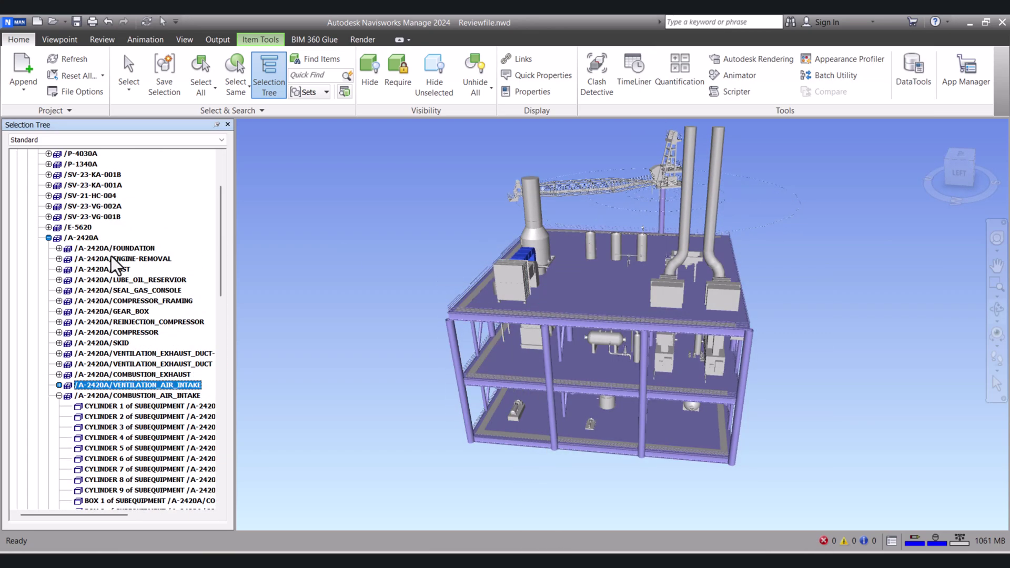
left_click(80, 238)
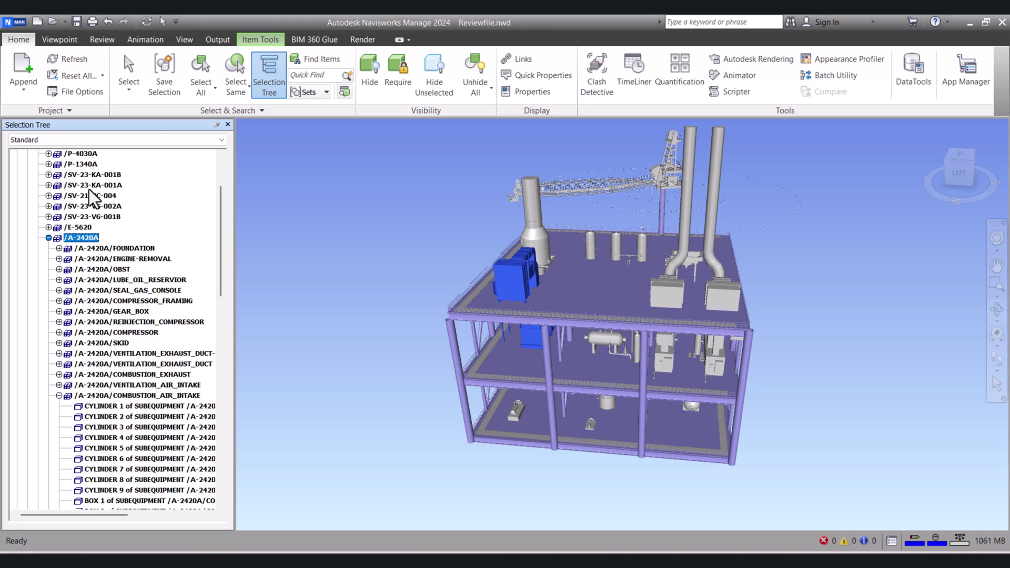
scroll(87, 189, "up", 3)
Override the /EQUIP group's colour to yellow.
left_click(54, 185)
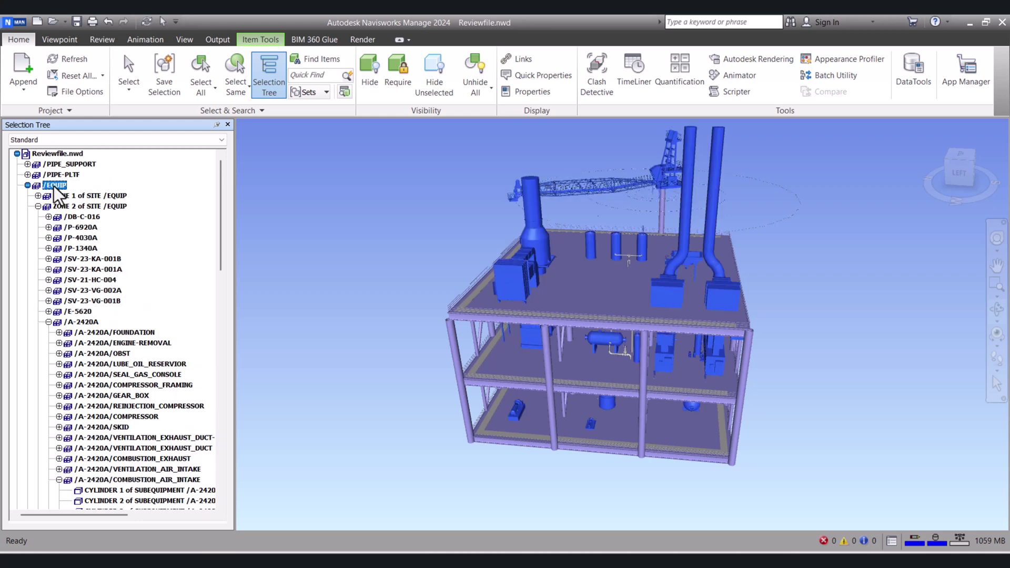
right_click(54, 185)
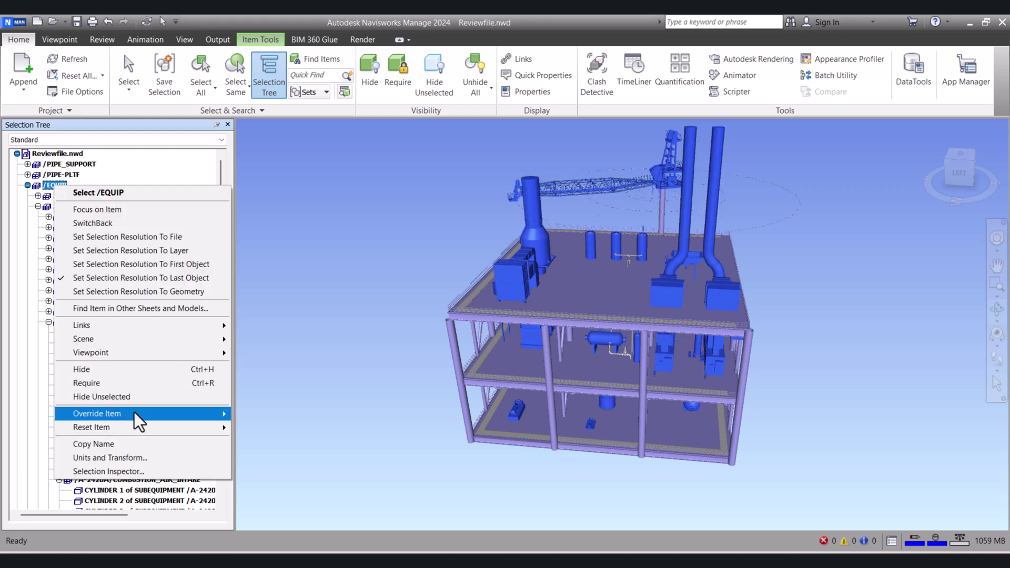
mouse_move(138, 415)
left_click(267, 416)
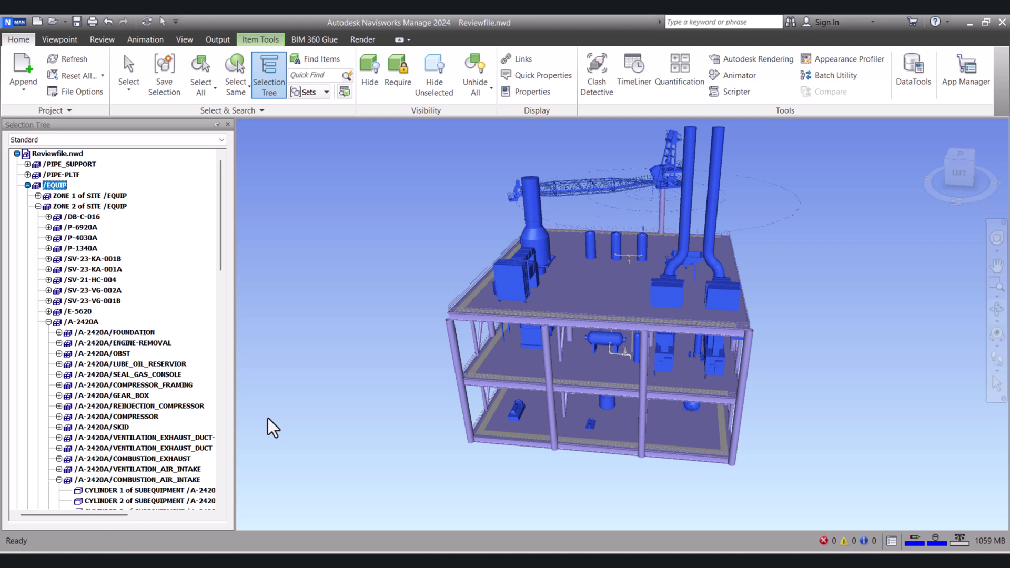
left_click(460, 231)
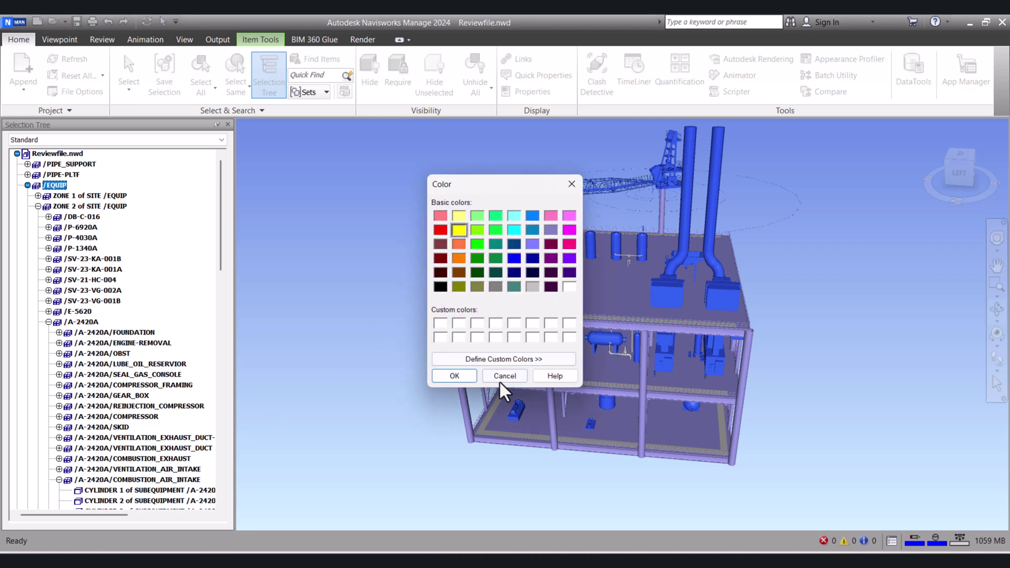
left_click(459, 379)
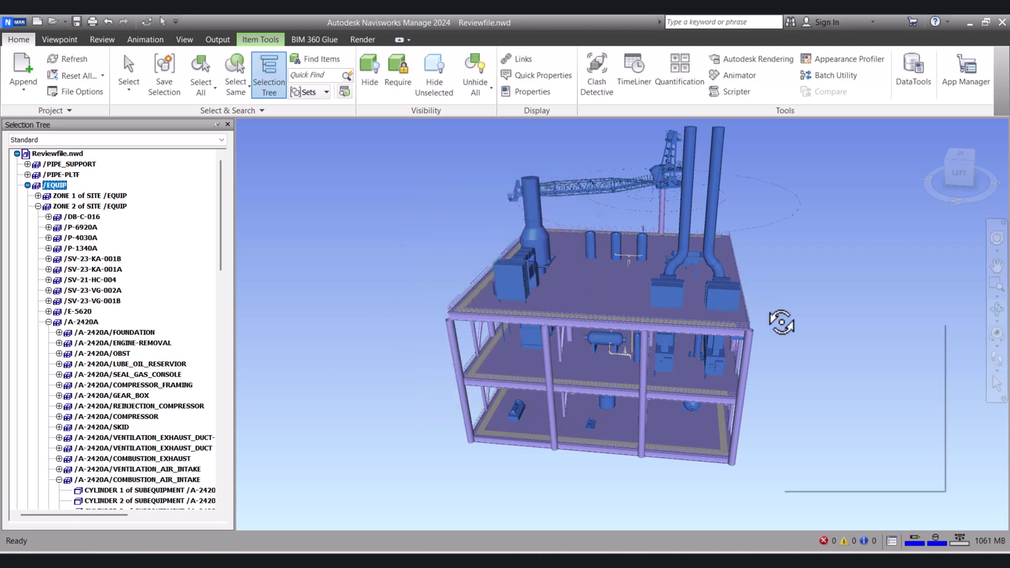
Inspect structure columns and panels while orbiting and panning the plant model.
right_click(780, 320)
right_click(743, 387)
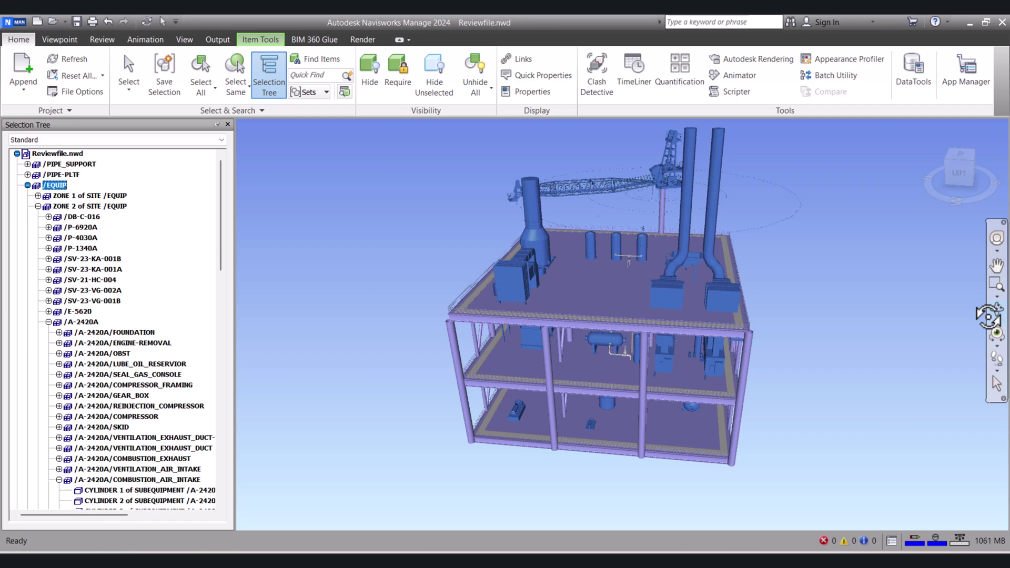
left_click_drag(708, 342, 609, 356)
right_click(604, 358)
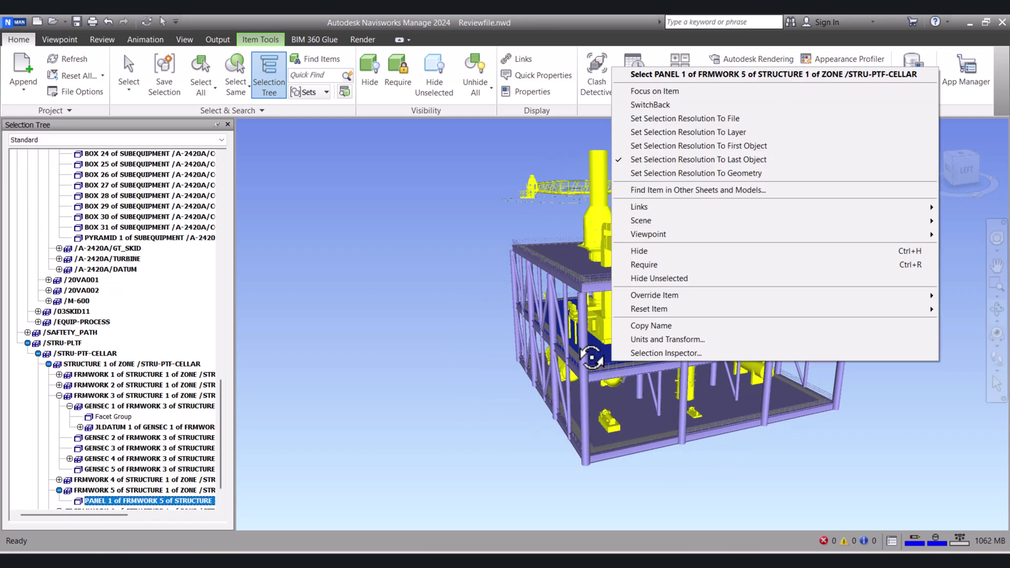
left_click(582, 354)
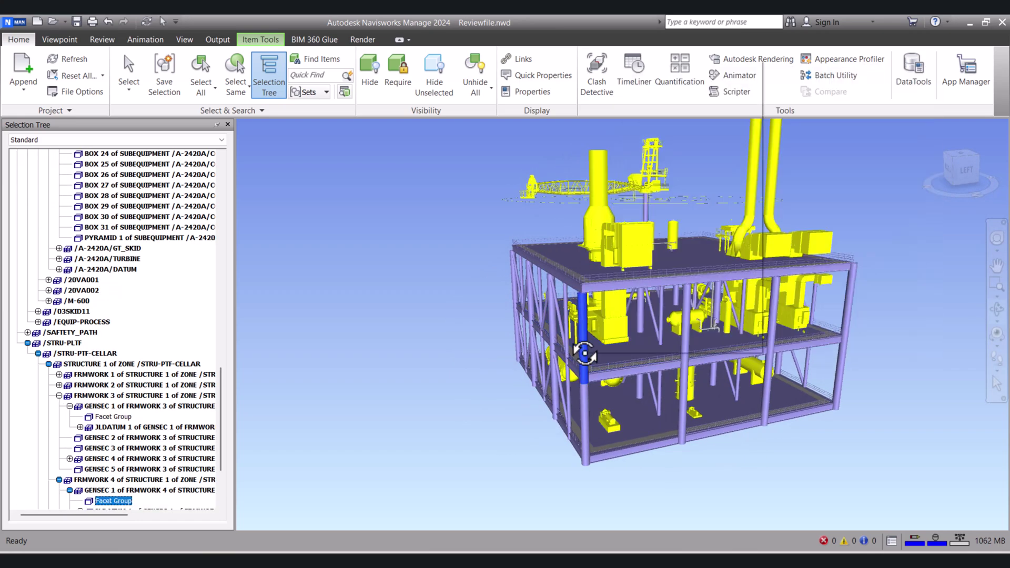
right_click(566, 366)
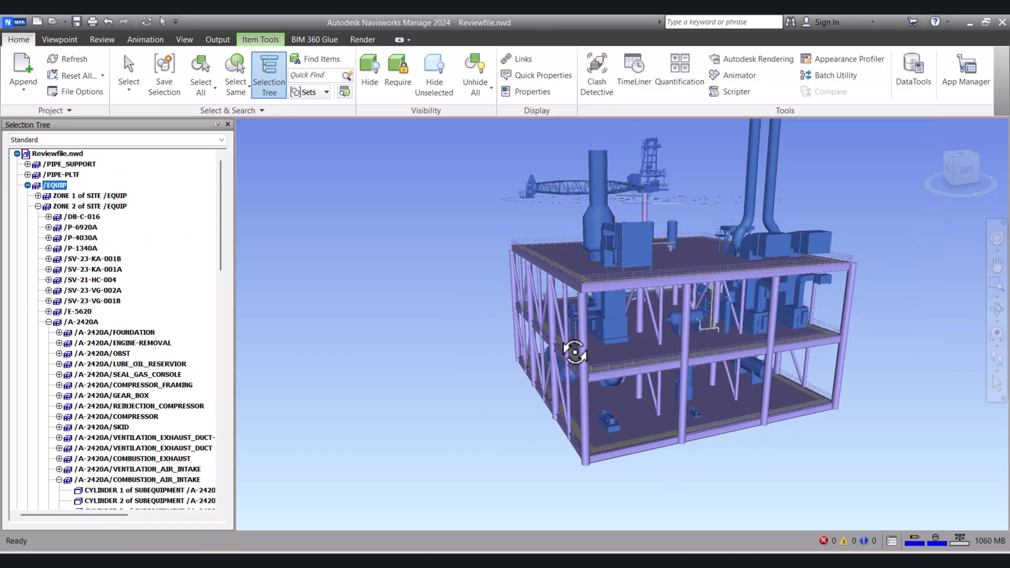
left_click_drag(575, 349, 647, 318)
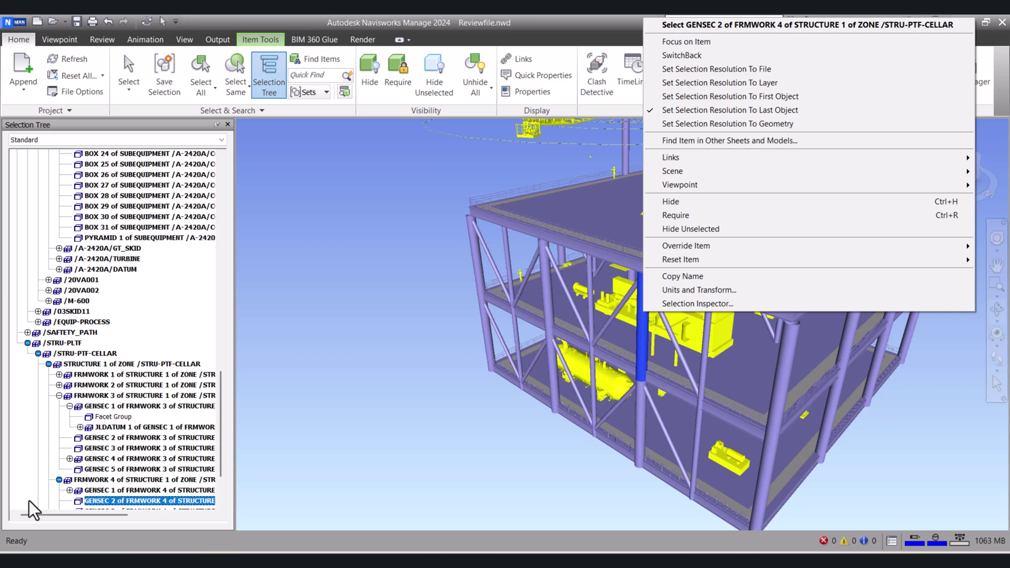
left_click(118, 492)
mouse_move(721, 408)
middle_mouse_down()
mouse_move(706, 374)
mouse_move(767, 330)
mouse_move(590, 326)
mouse_move(652, 313)
mouse_move(615, 319)
mouse_move(616, 300)
middle_mouse_up()
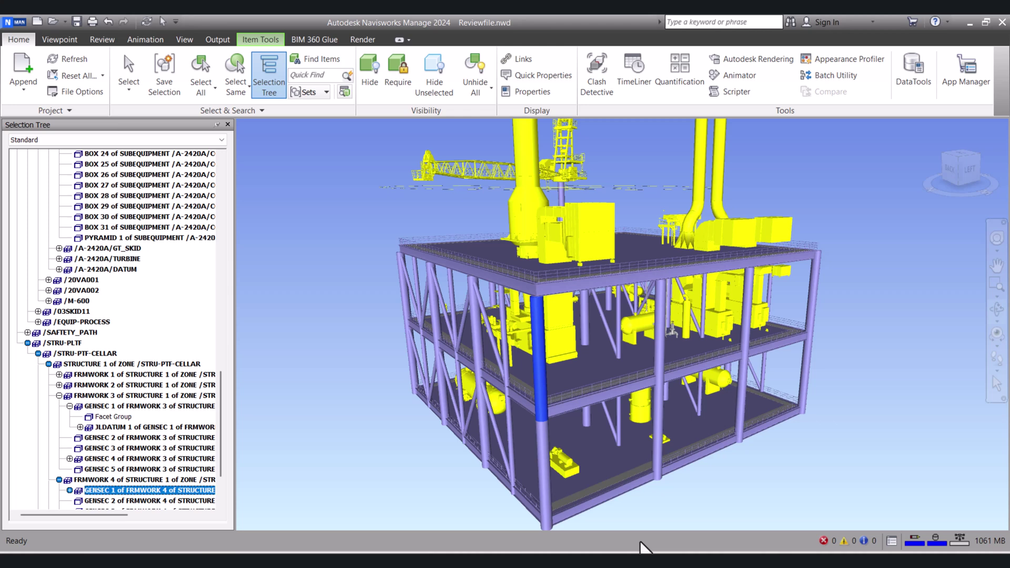
Open Reviewfileexport.mac from the Temp folder in Notepad.
mouse_move(449, 536)
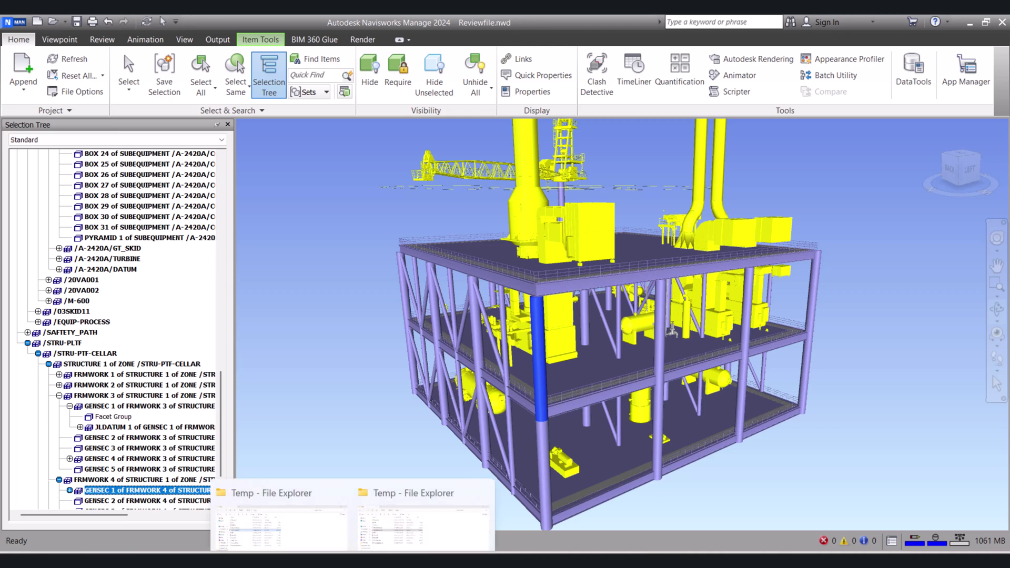
left_click(433, 507)
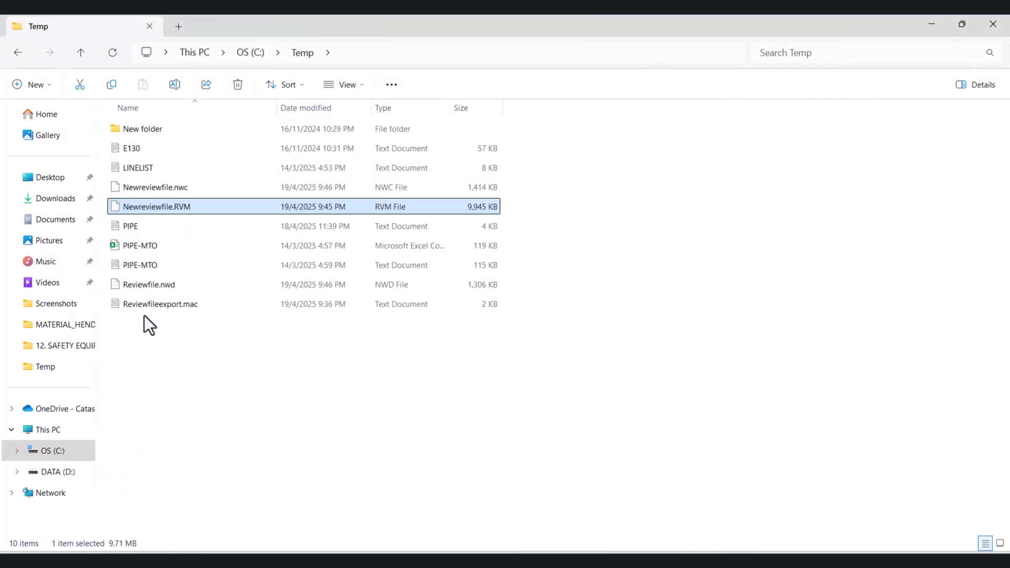
left_click(155, 307)
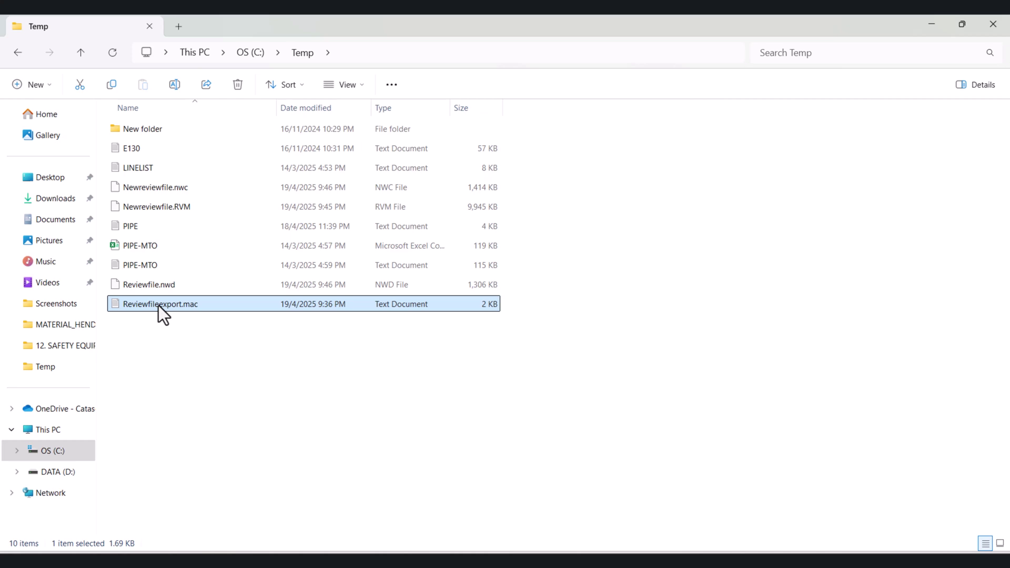
double_click(159, 305)
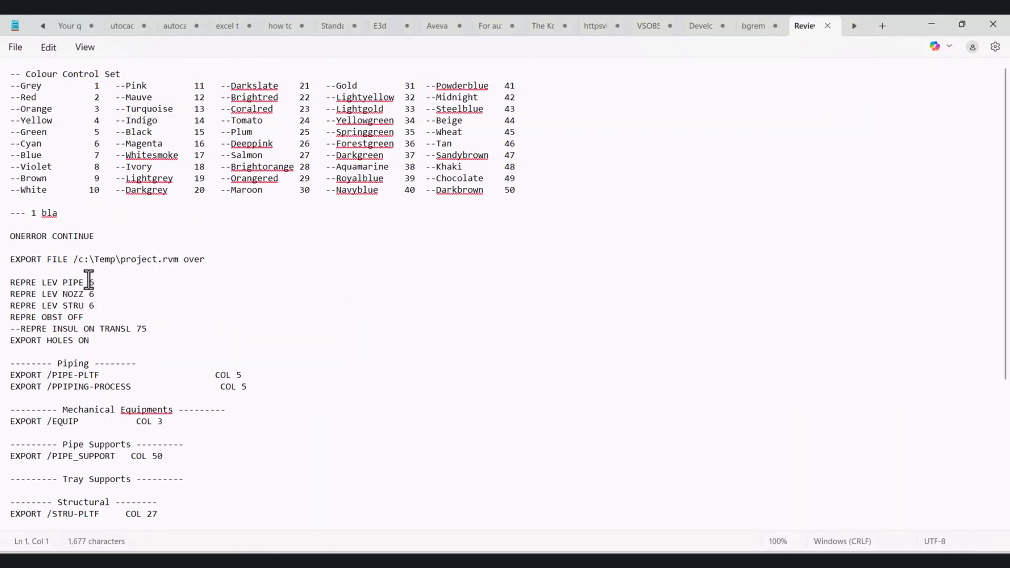
Review the macro's header commands from ONERROR CONTINUE down to the EXPORT lines.
left_click(297, 247)
scroll(142, 238, "down", 2)
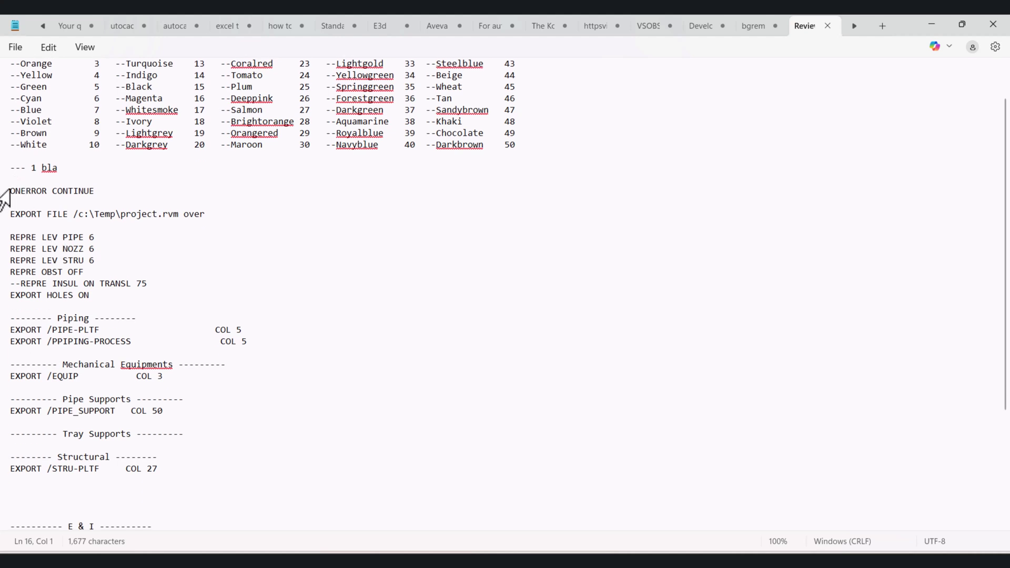
left_click_drag(6, 196, 185, 305)
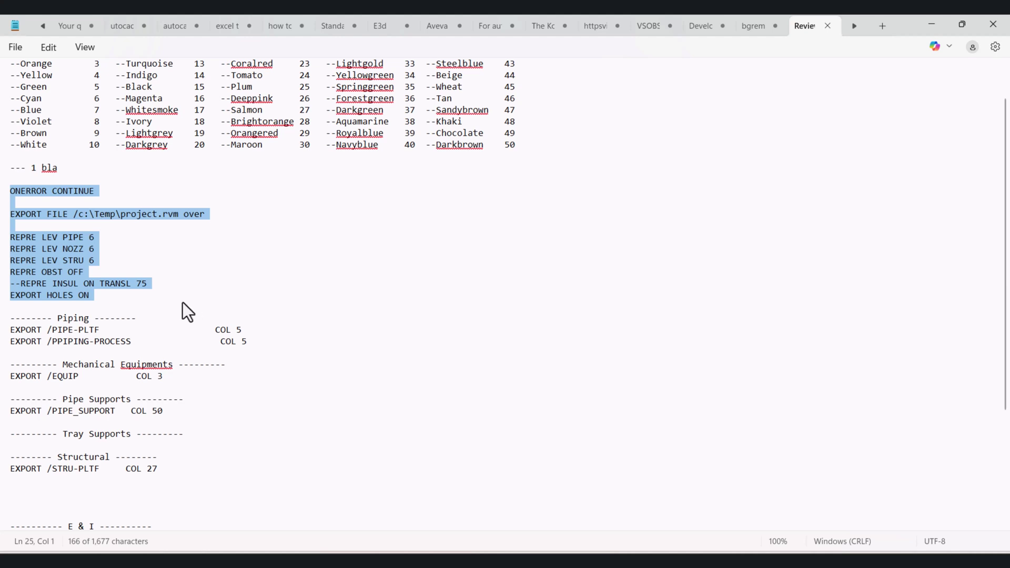
left_click(105, 330)
left_click_drag(42, 330, 9, 328)
left_click(79, 351)
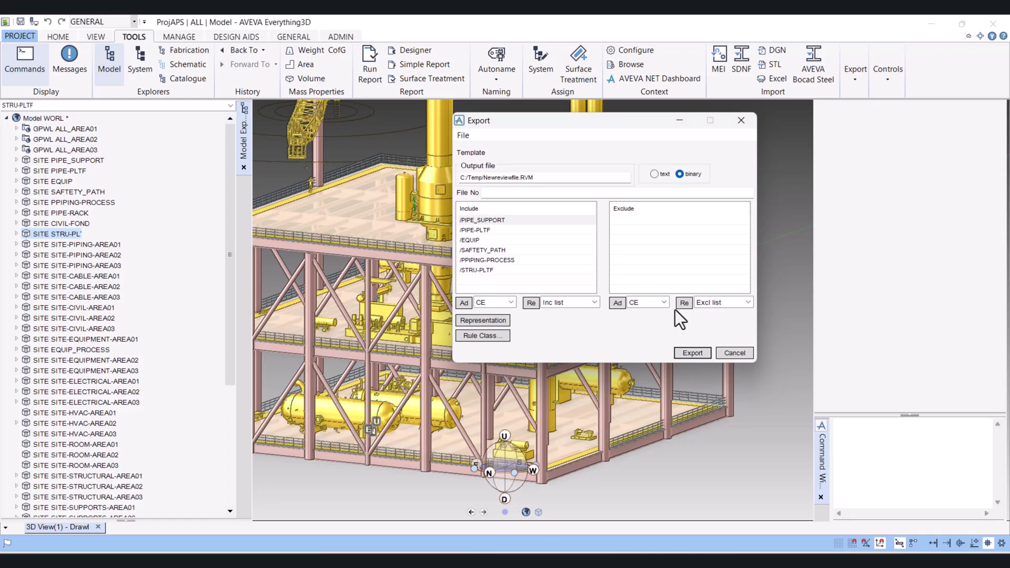
Cancel the Export dialog and select the PIPE_SUPPORT site.
left_click(735, 353)
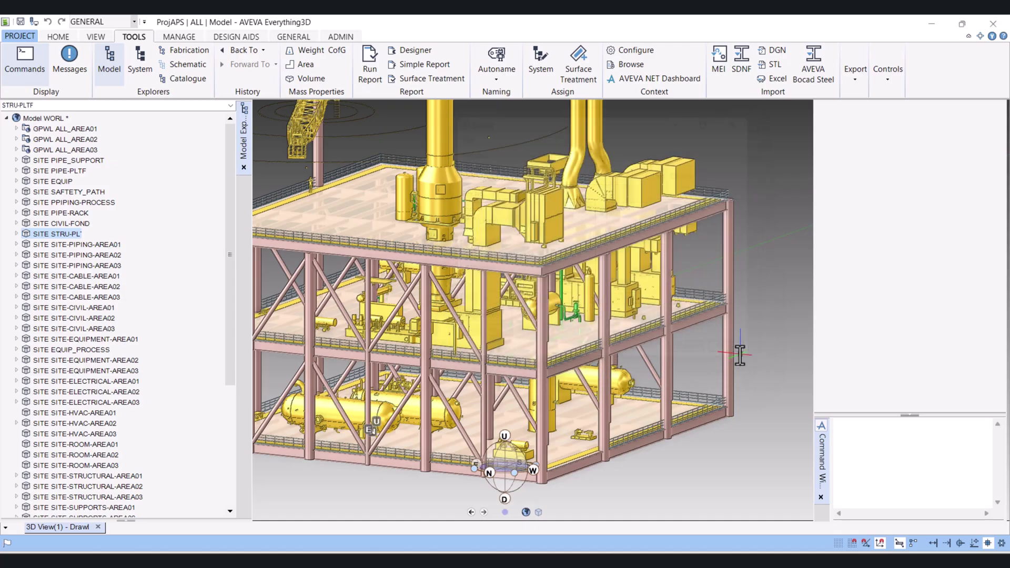
left_click(53, 224)
left_click(58, 161)
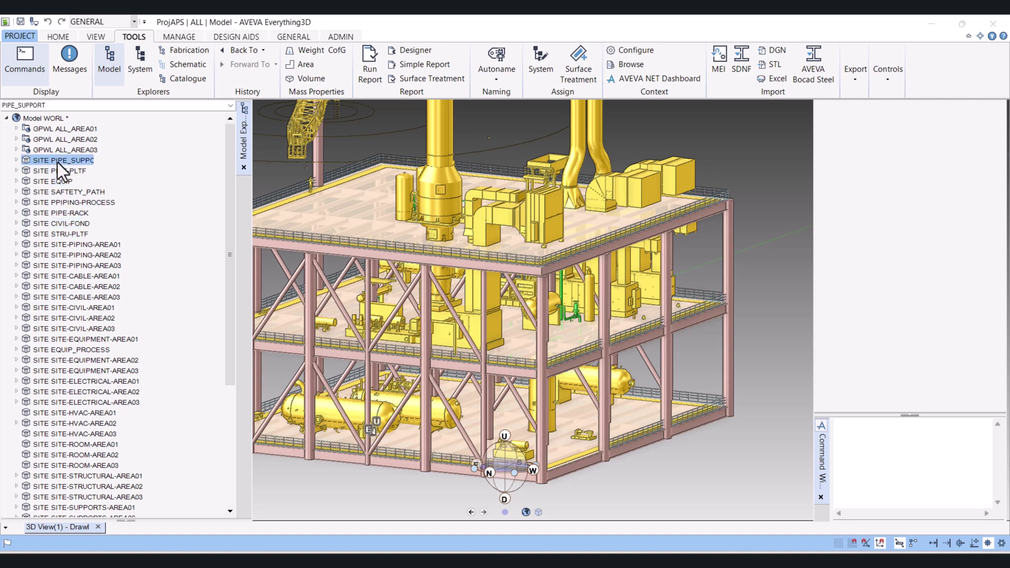
Query the current element with q ce and copy the returned /PIPE_SUPPORT.
left_click(851, 495)
type("q")
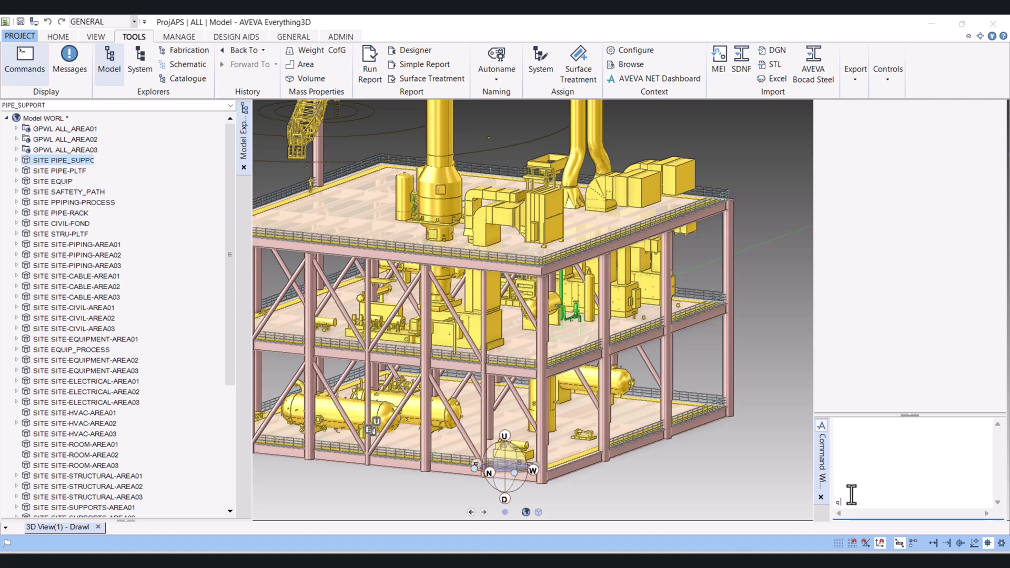
type(" ce")
key("Return")
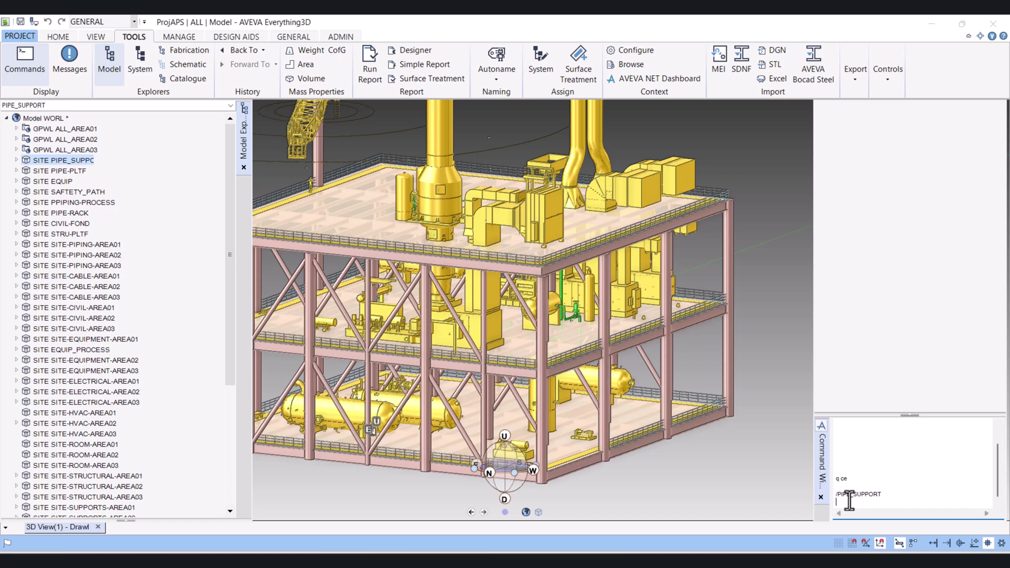
double_click(848, 494)
right_click(846, 495)
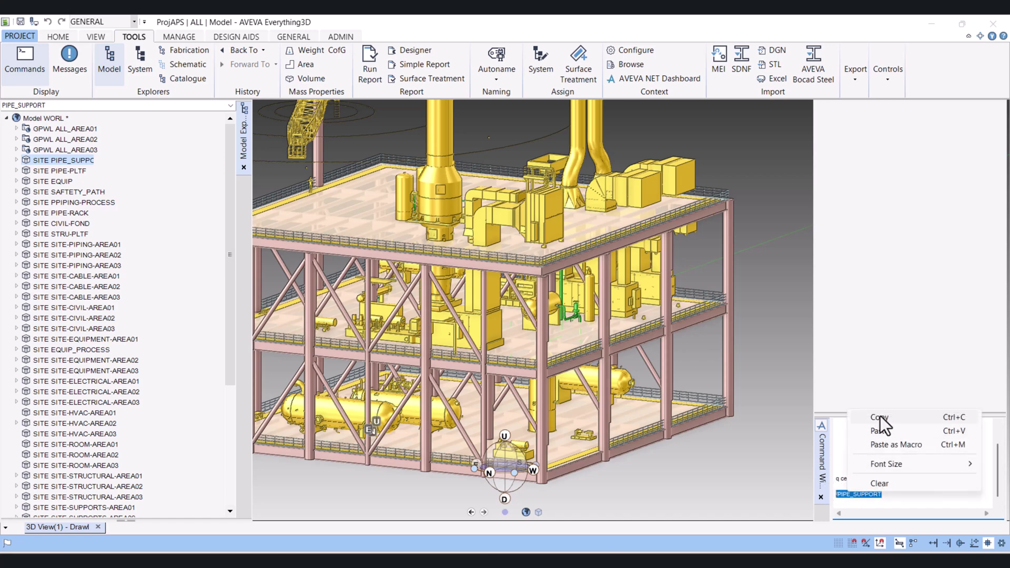
left_click(883, 417)
Add a trial 'EXPORT /PIPE_SUPPORT COL 28' line below the Structural export in the Notepad macro.
key("alt+Tab")
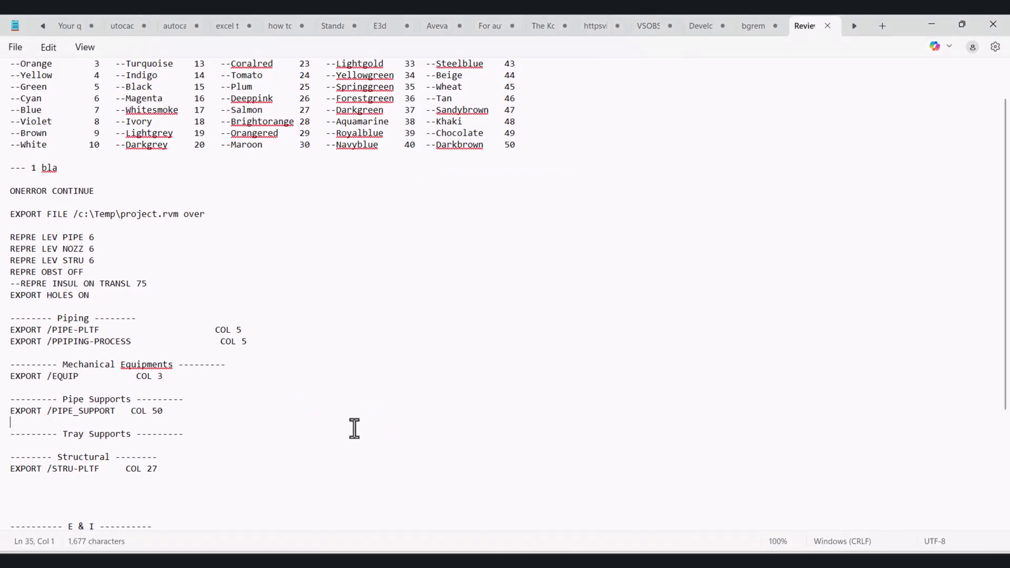
left_click(354, 432)
key("shift+Up")
scroll(321, 453, "down", 3)
left_click(83, 392)
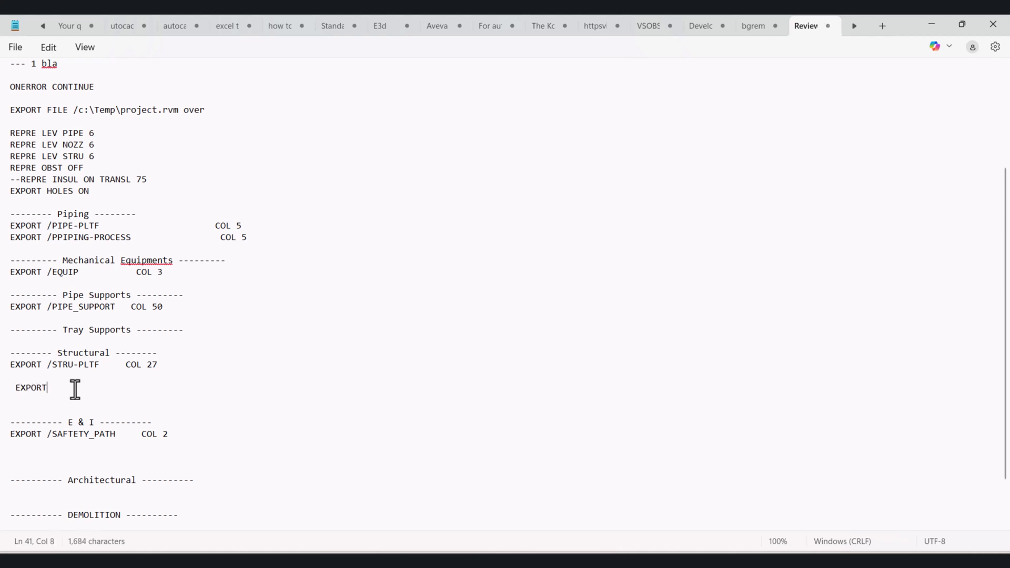
type("EXPORT /")
key("ctrl+v")
key("Left")
key("Left")
key("BackSpace")
key("Right")
key("Right")
key("End")
key("Down")
left_click(138, 385)
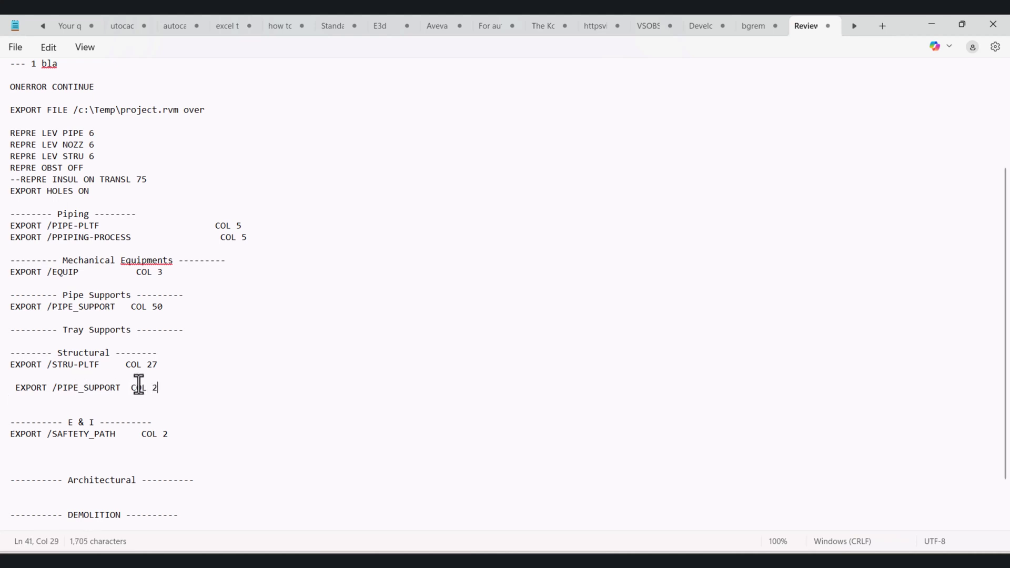
Select and delete the trial PIPE_SUPPORT COL 28 line from the macro.
scroll(167, 406, "up", 5)
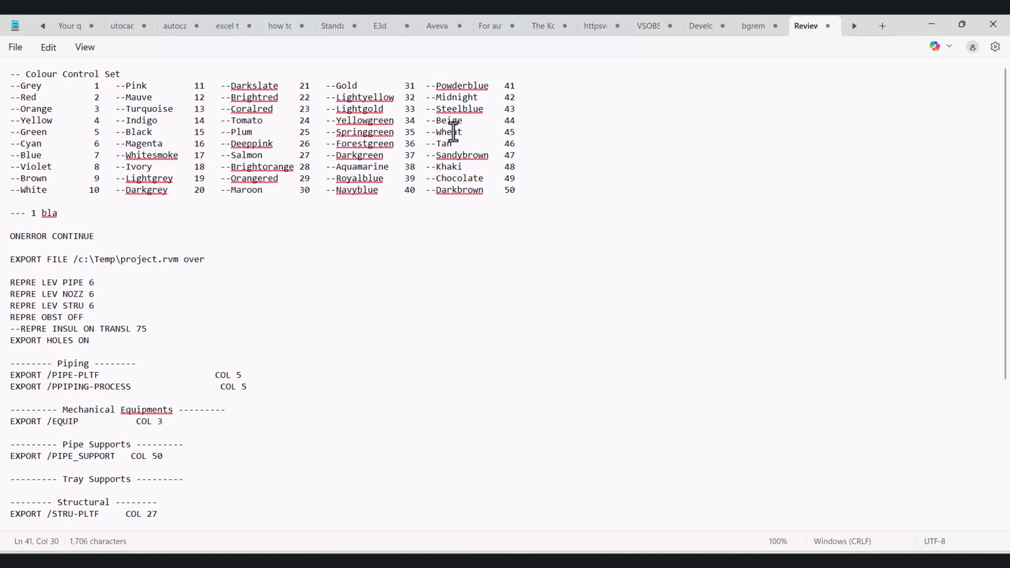
scroll(206, 238, "down", 5)
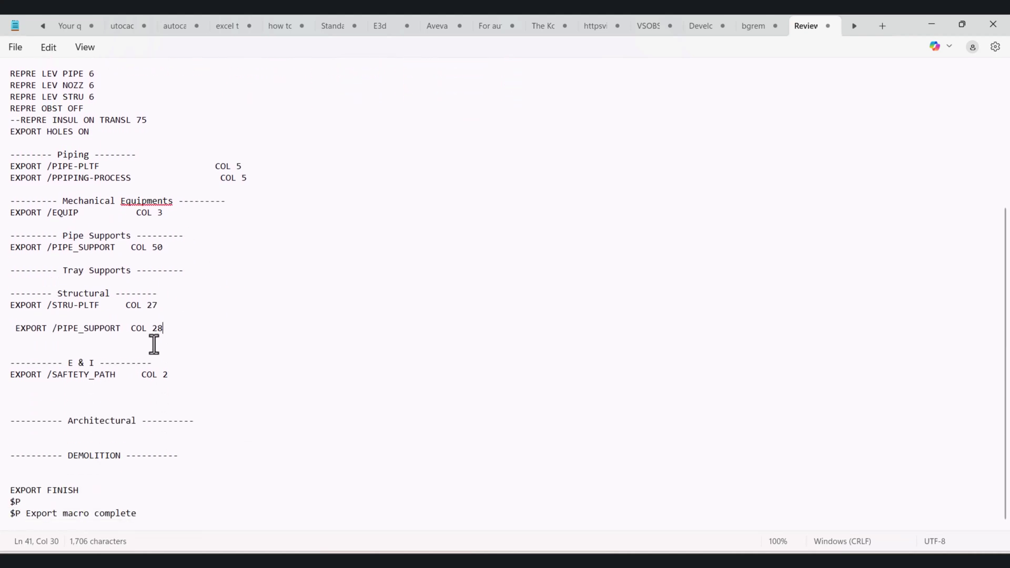
left_click_drag(167, 330, 16, 330)
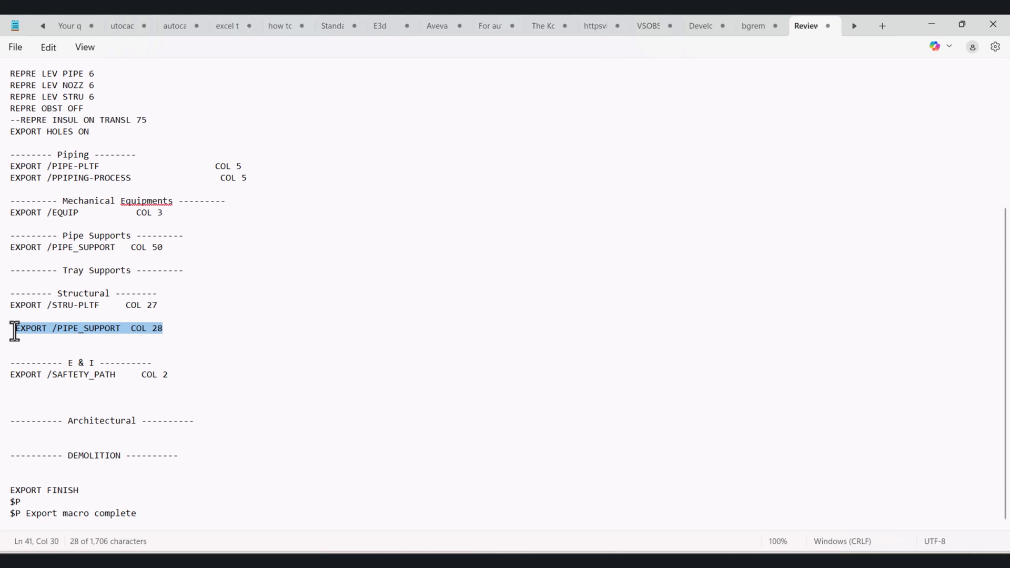
key("Delete")
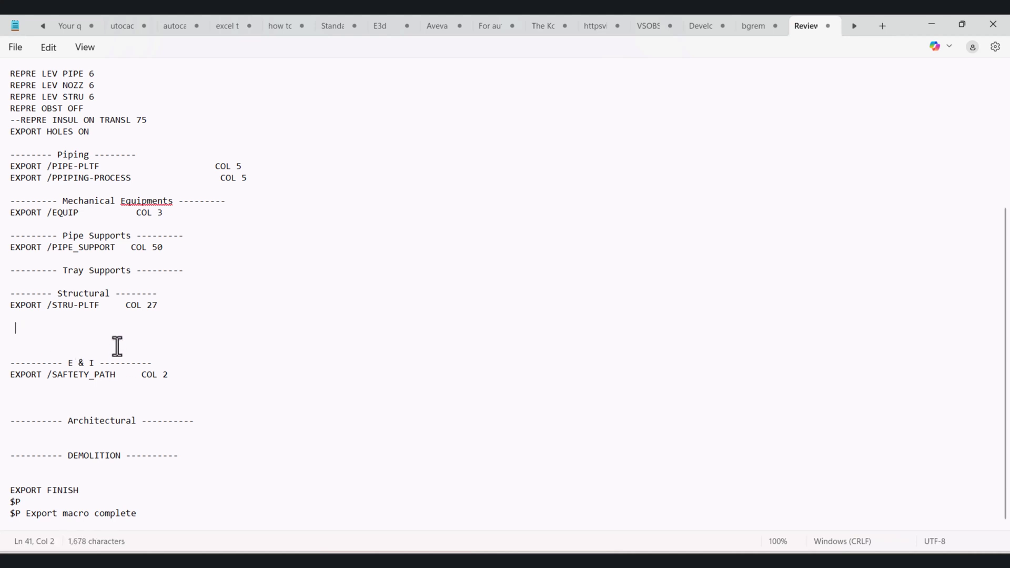
Save the edited export macro and close its Notepad tab.
scroll(118, 347, "up", 6)
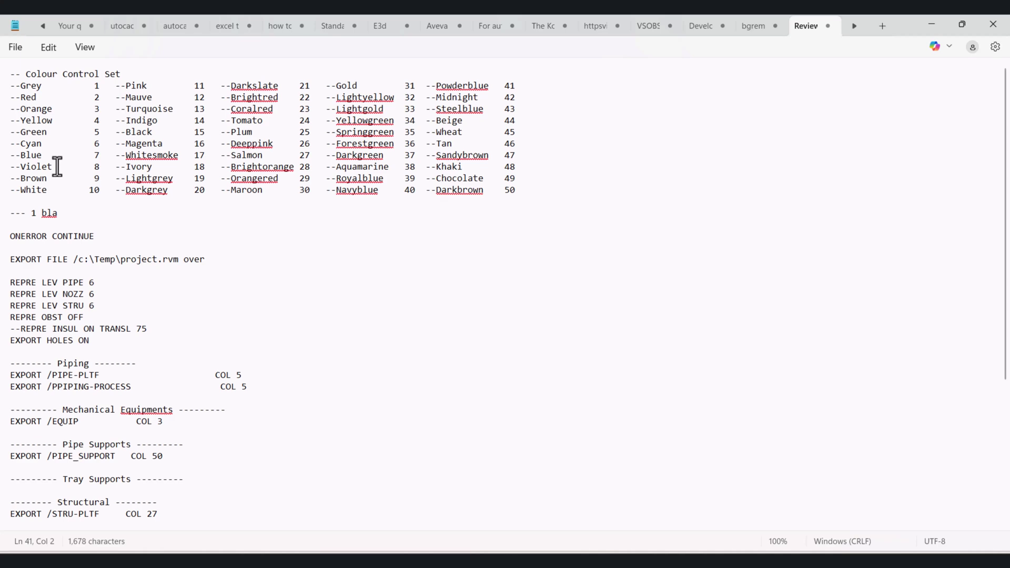
left_click(22, 43)
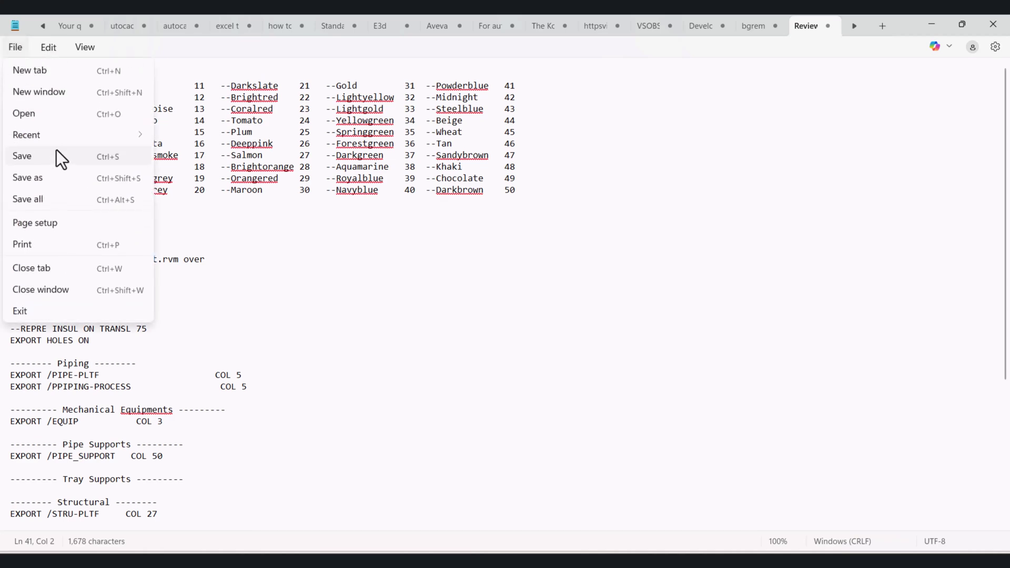
left_click(46, 157)
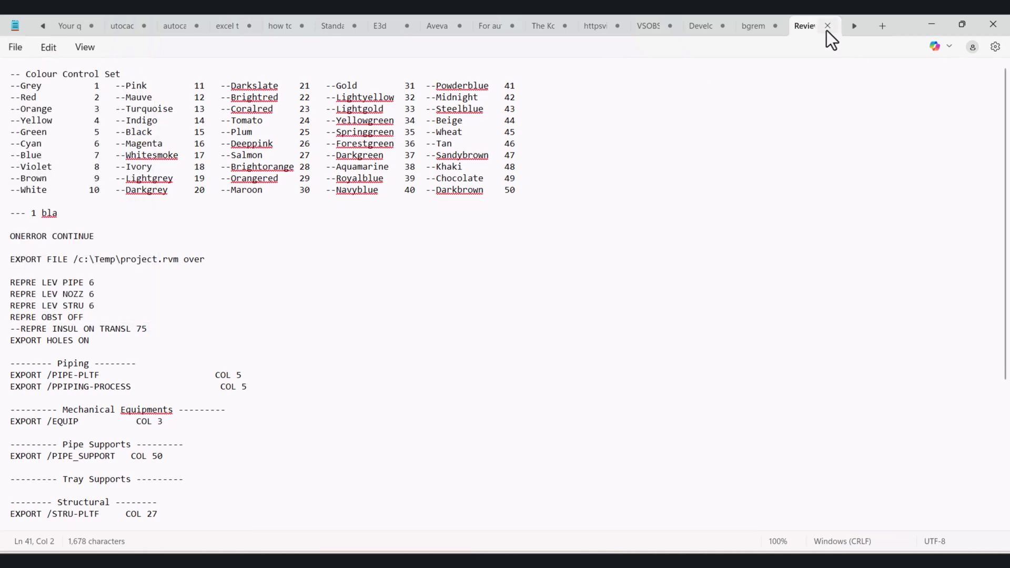
left_click(827, 27)
Drop Reviewfileexport.mac from C:\Temp onto Everything3D so it exports project.rvm.
left_click(934, 22)
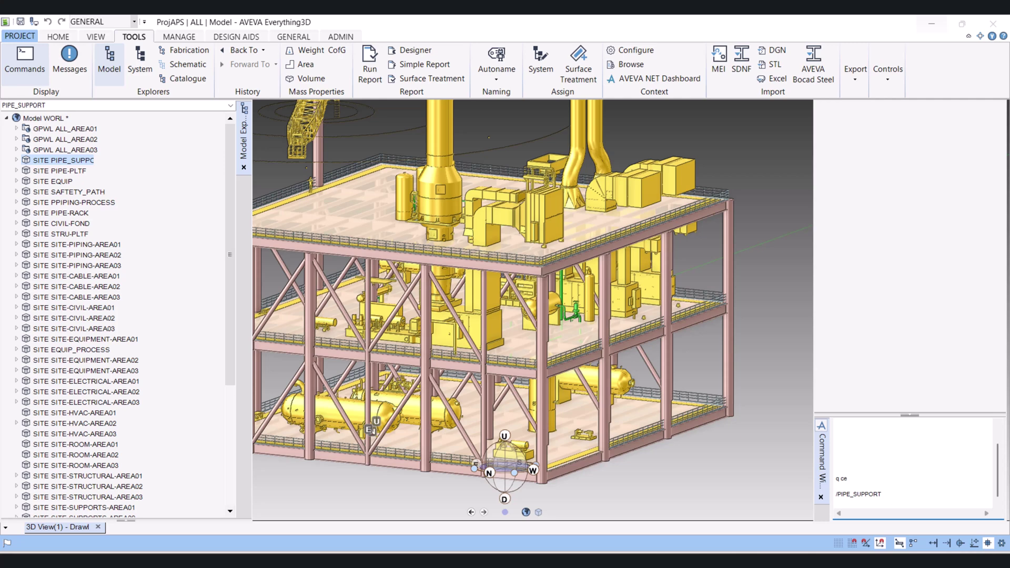
mouse_move(360, 547)
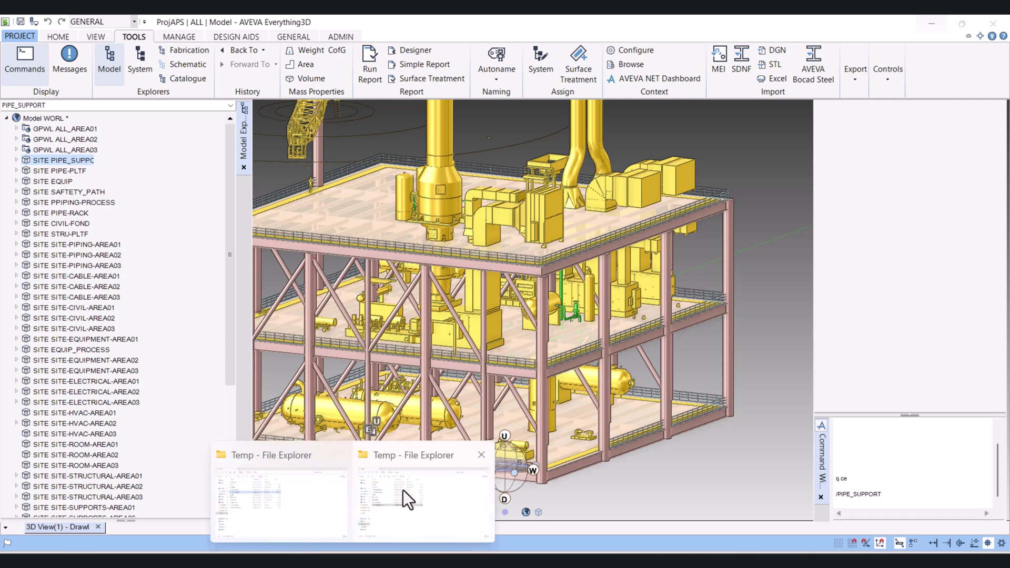
left_click(403, 490)
left_click(971, 26)
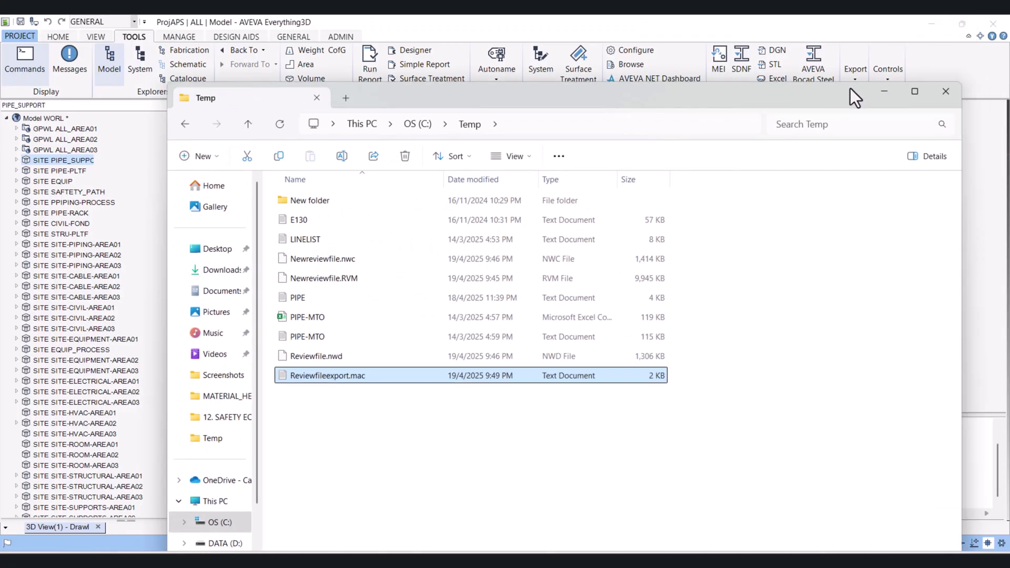
left_click_drag(854, 85, 693, 112)
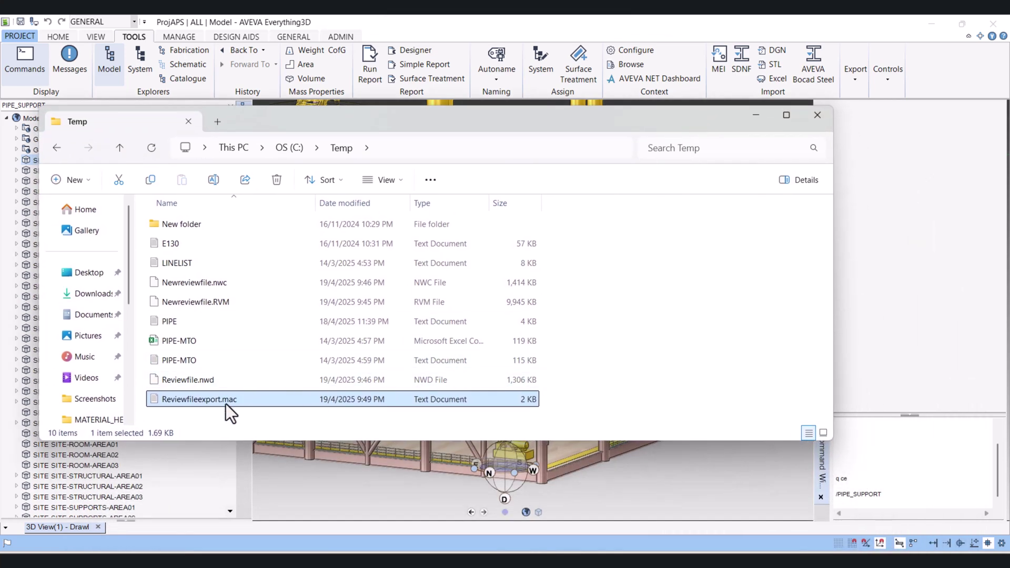
left_click_drag(216, 401, 931, 487)
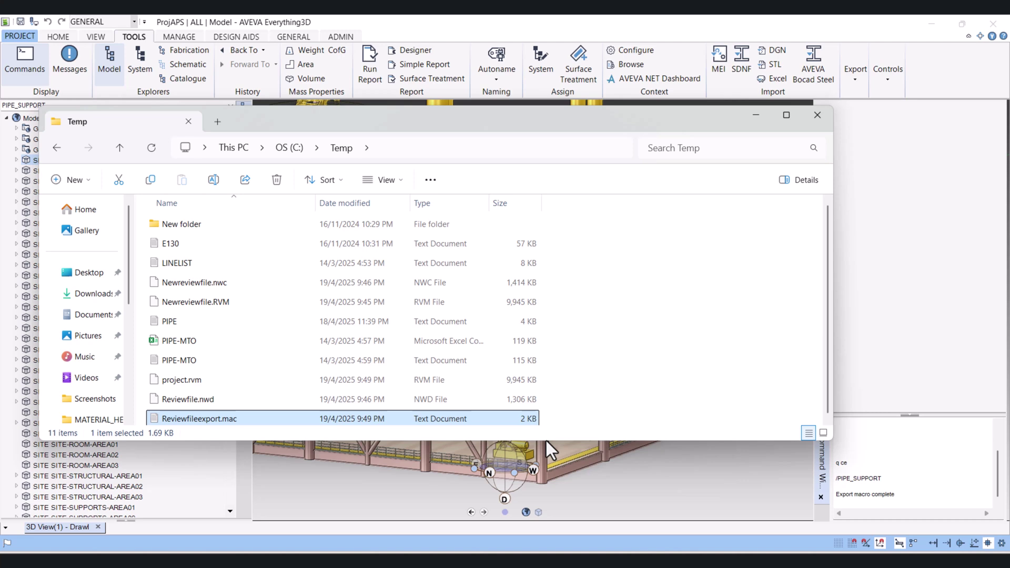
Open Reviewfileexport.mac, confirm it exports to c:\Temp\project.rvm, then close and minimise Notepad.
double_click(194, 419)
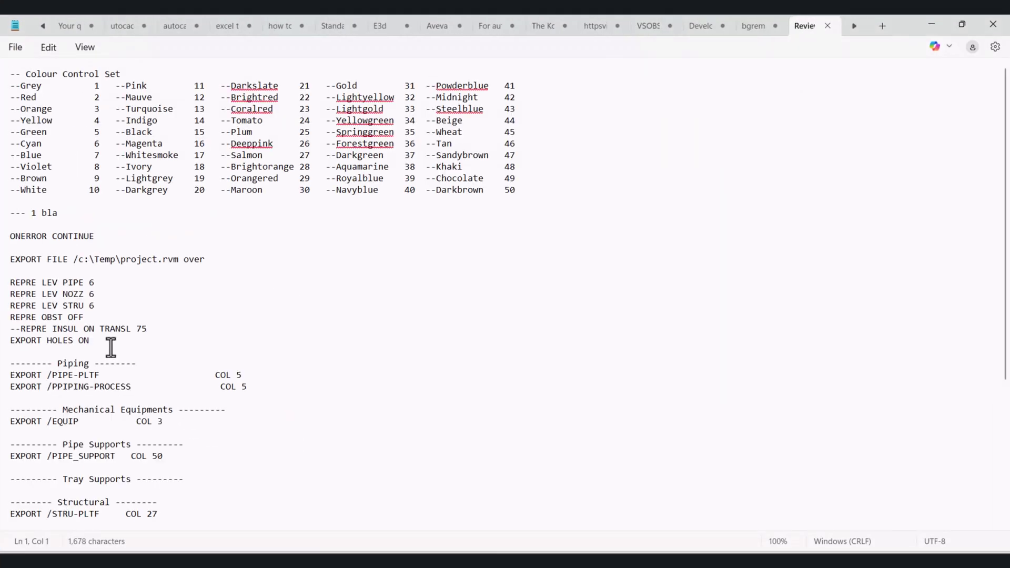
left_click_drag(121, 260, 151, 259)
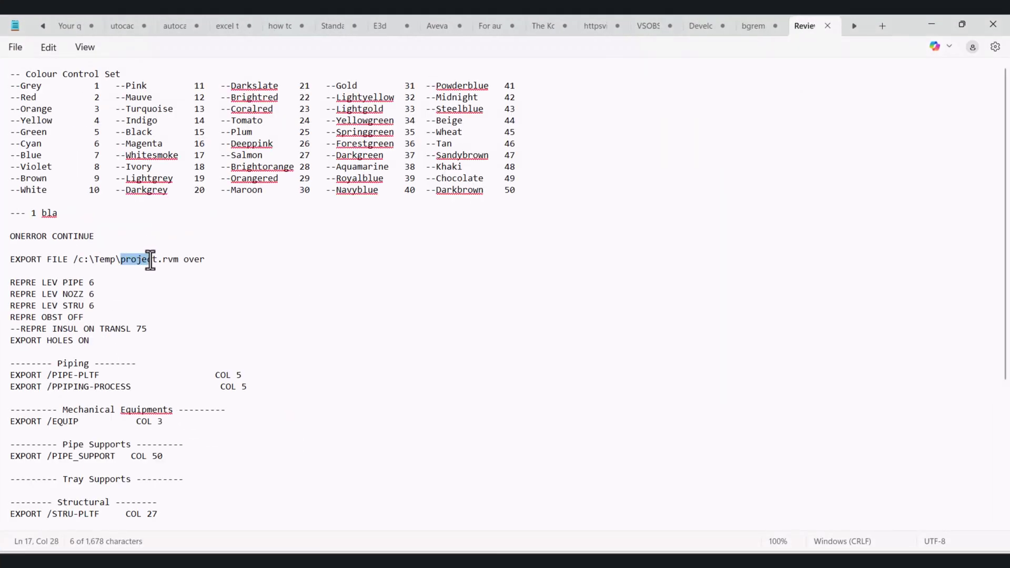
left_click(178, 315)
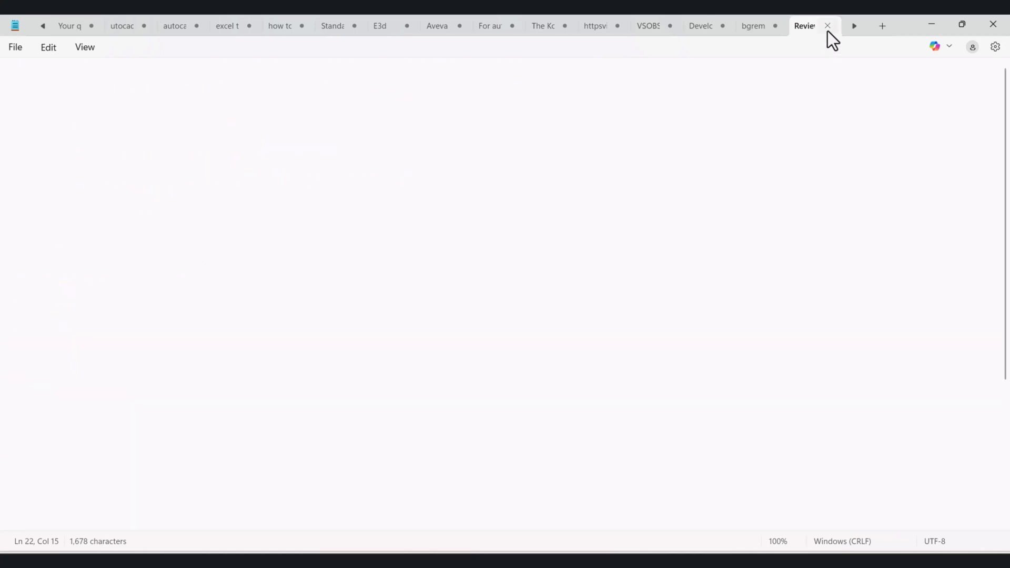
left_click(827, 27)
left_click(932, 24)
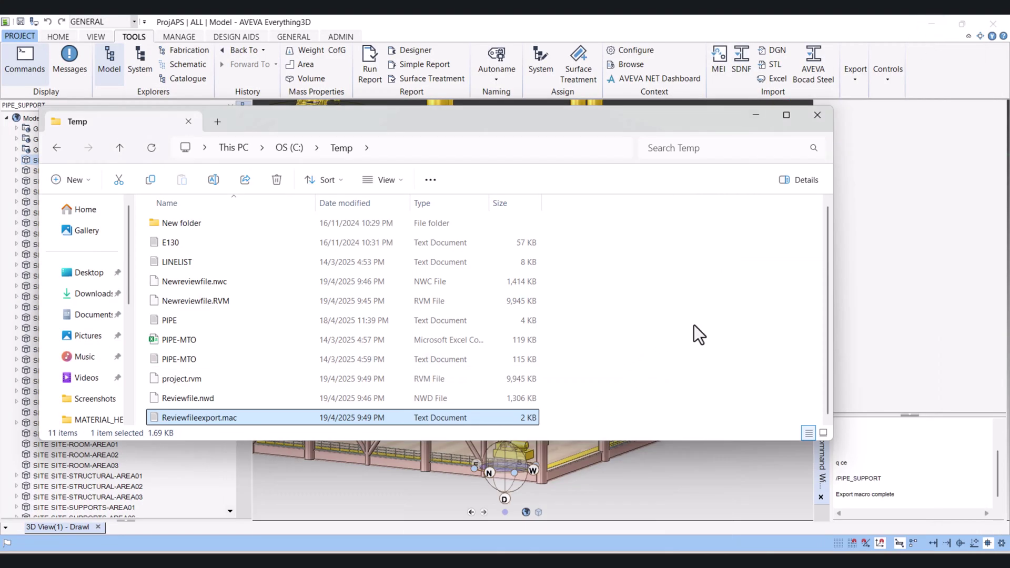
Select the exported project.rvm in C:\Temp, then return to Navisworks showing Reviewfile.nwd.
left_click(186, 382)
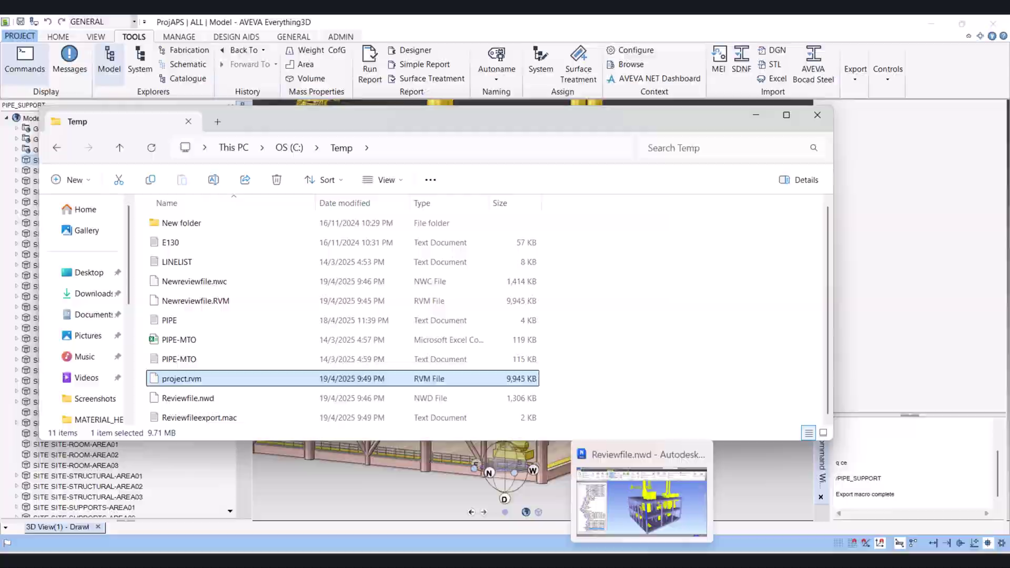
left_click(631, 499)
Start a new unsaved scene and batch-convert C:\Temp\project.rvm to C:/Temp/PROJECTReviewfile.nwd.
left_click(43, 20)
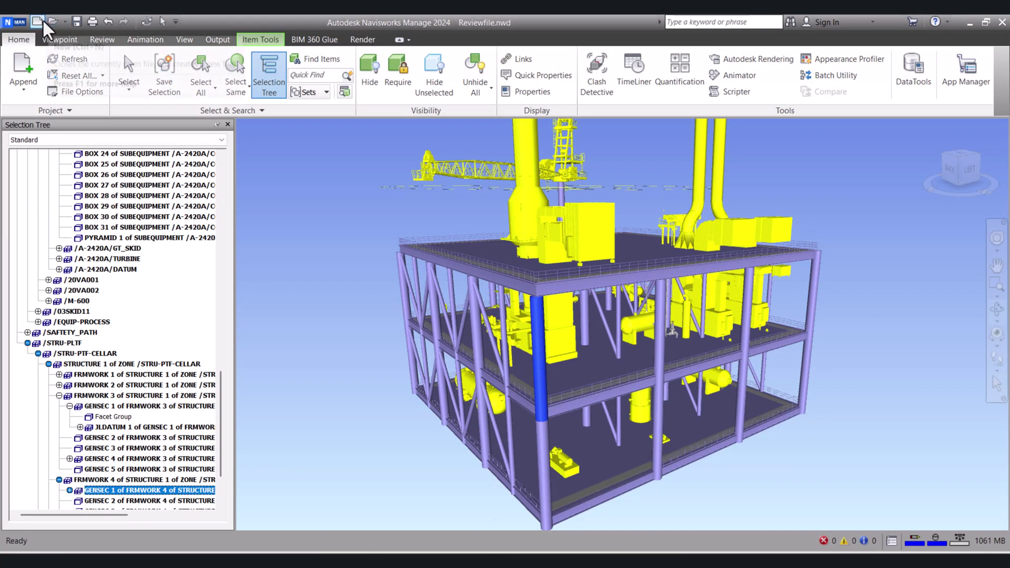
left_click(512, 335)
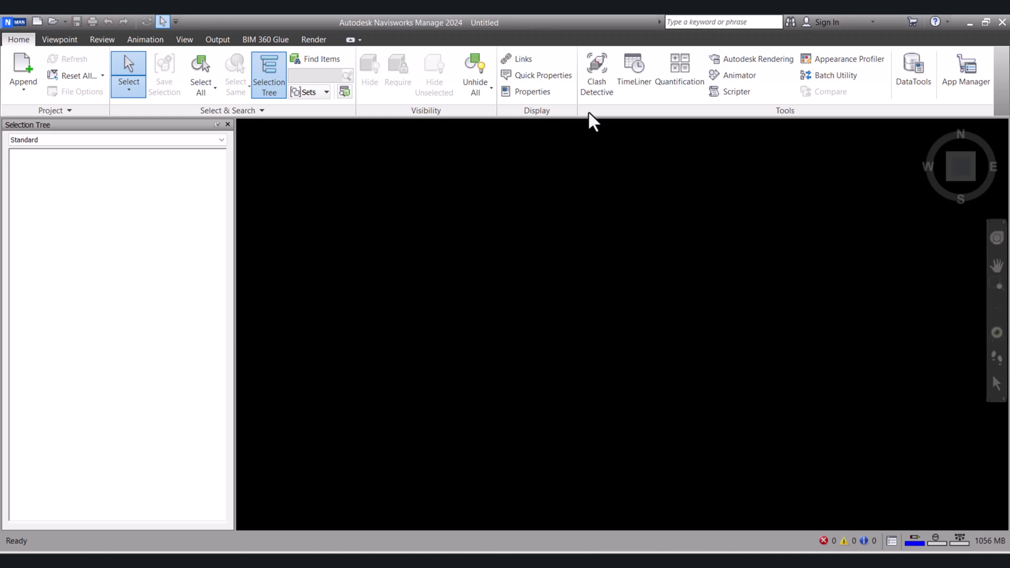
left_click(840, 80)
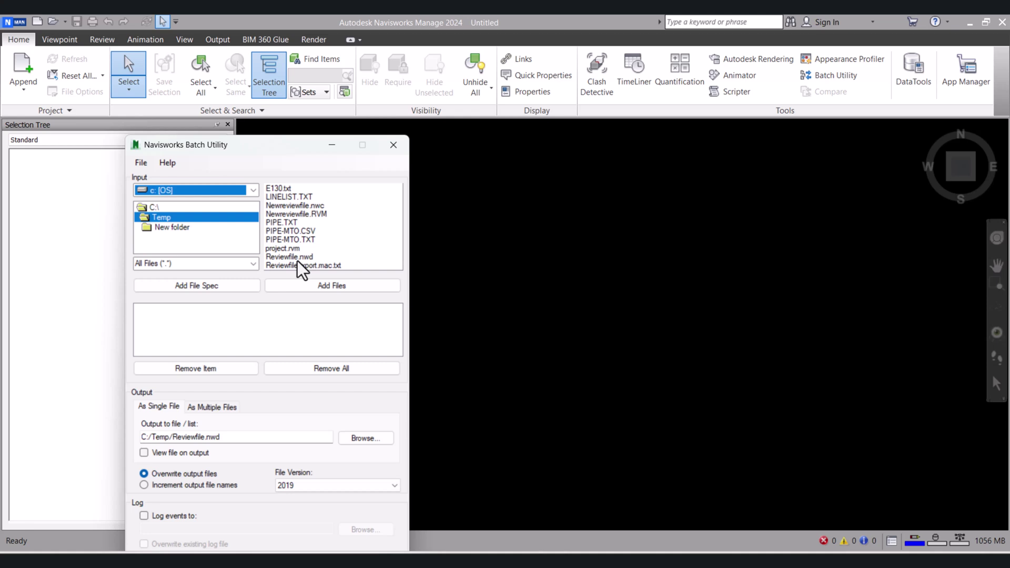
left_click(281, 250)
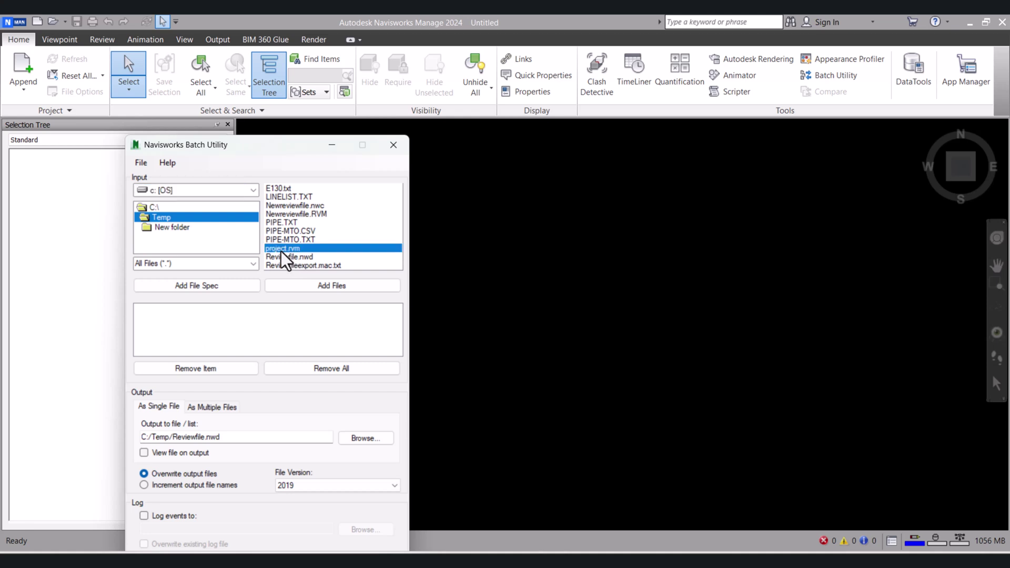
left_click(328, 287)
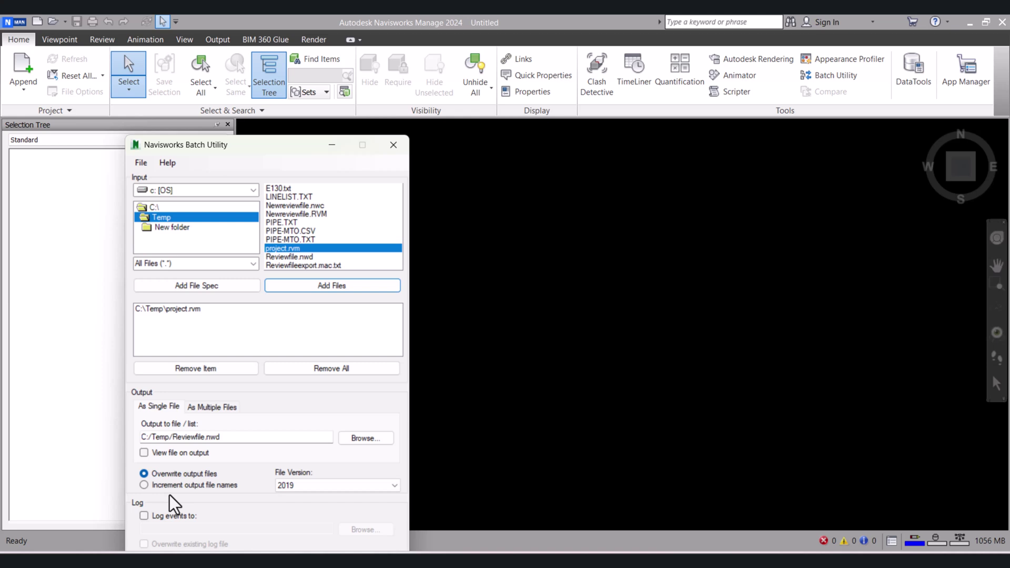
left_click(172, 437)
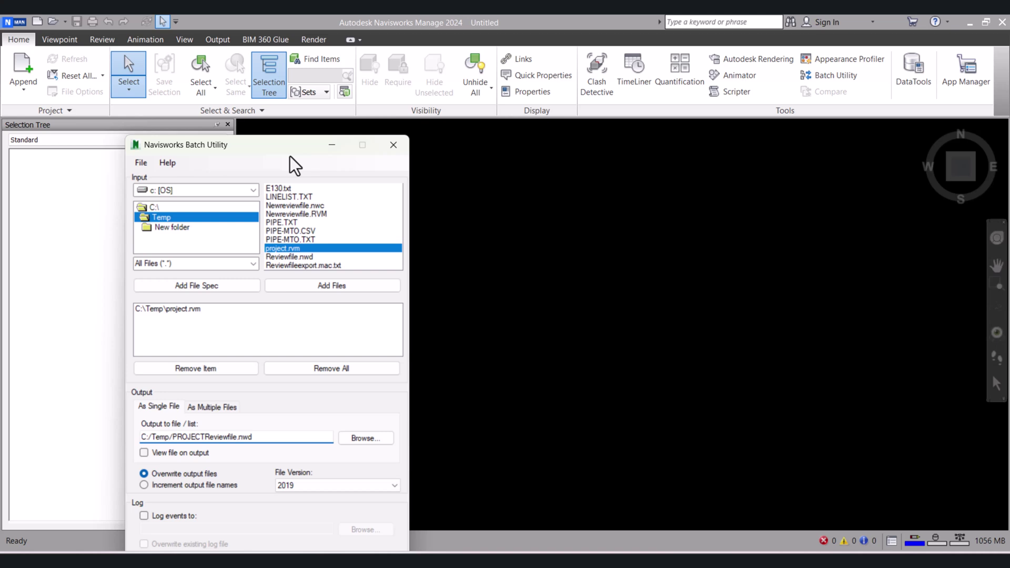
left_click_drag(292, 148, 346, 70)
left_click(208, 477)
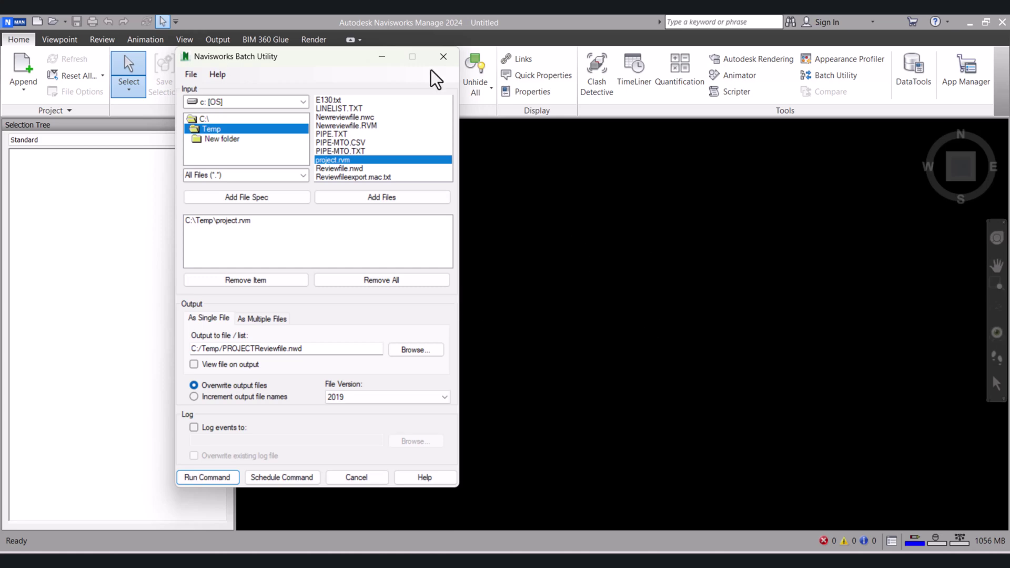
left_click(451, 59)
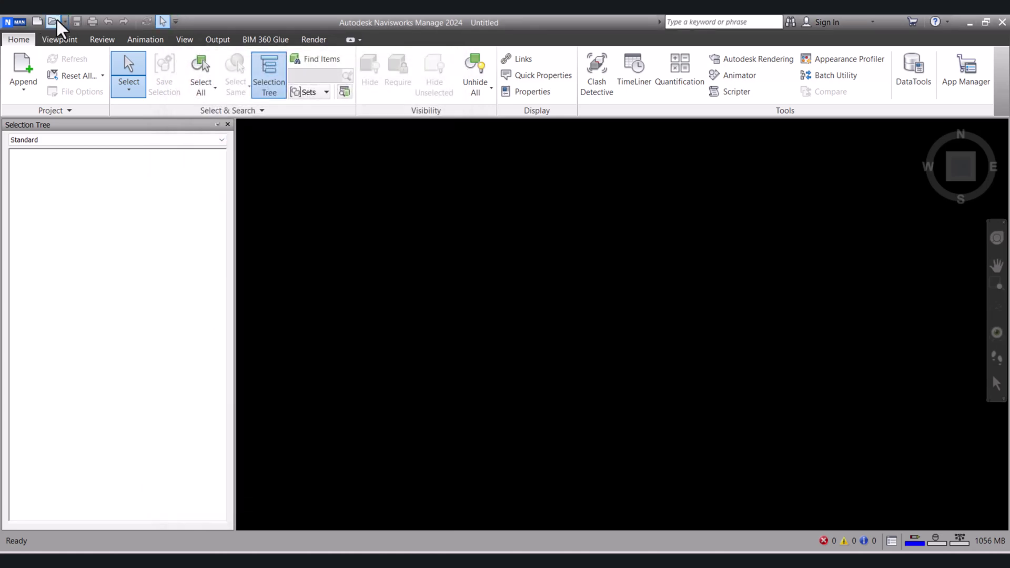
Open PROJECTReviewfile.nwd and orbit the platform model to an angled view.
left_click(53, 21)
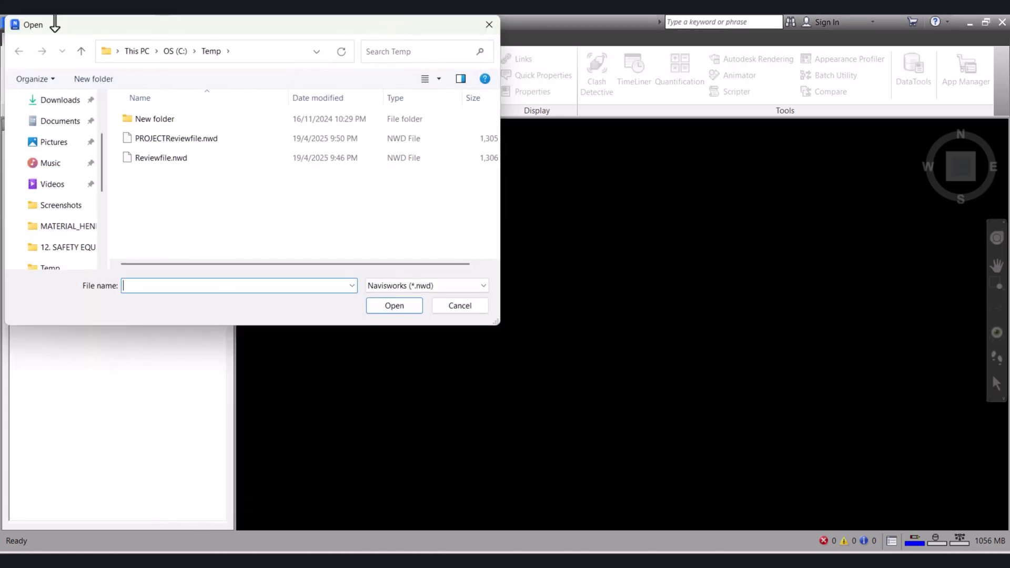
left_click(178, 138)
left_click(395, 308)
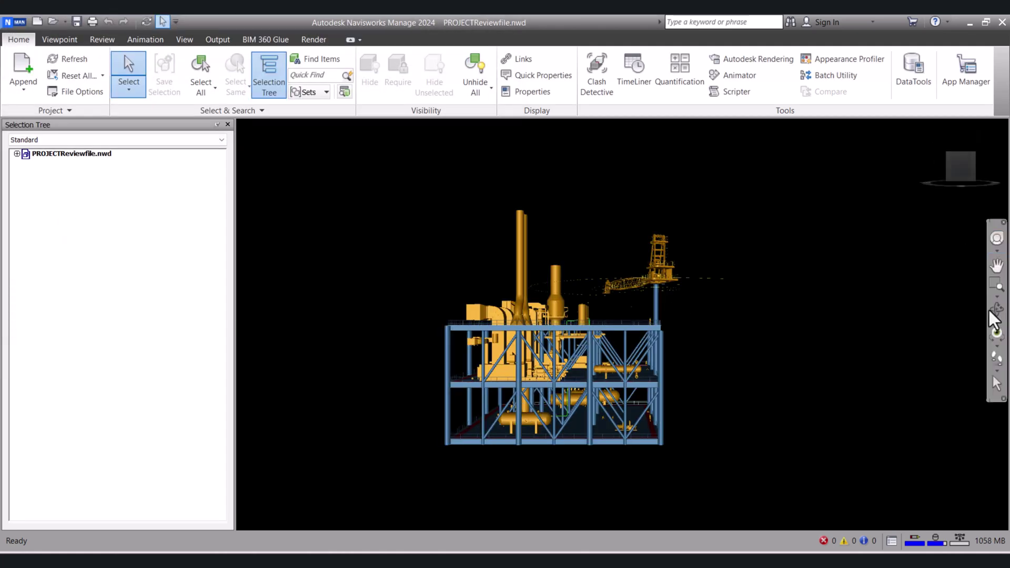
left_click(996, 313)
left_click_drag(463, 336, 581, 343)
Set the viewport background mode to Graduated, giving a blue gradient instead of black.
scroll(389, 254, "up", 3)
right_click(379, 232)
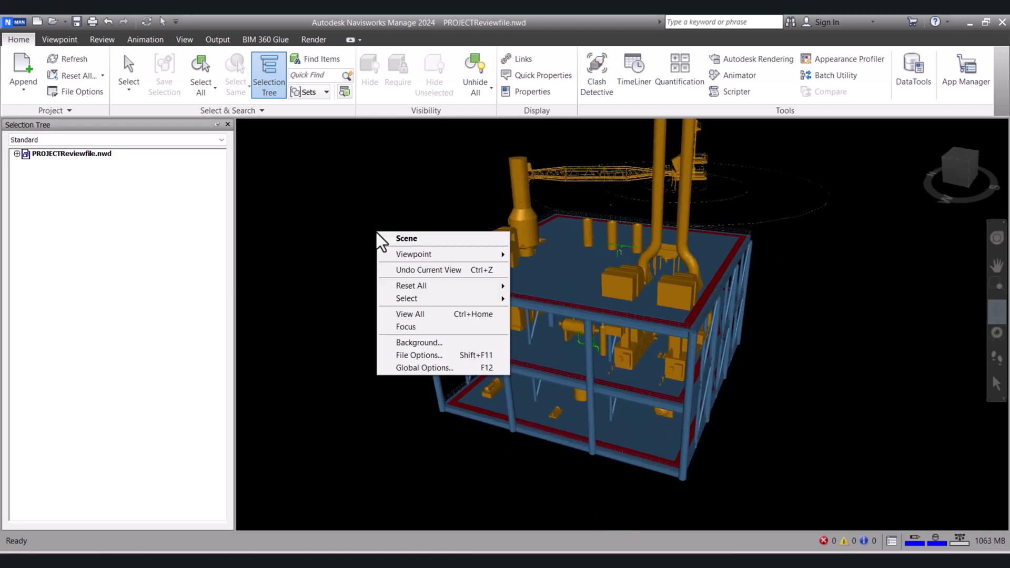
left_click(421, 343)
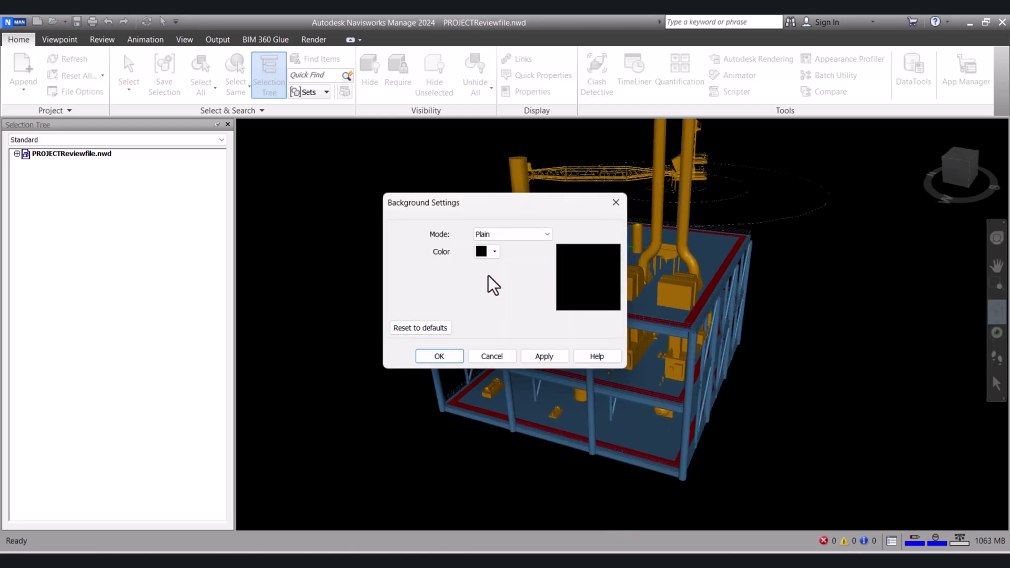
left_click(525, 234)
left_click(525, 253)
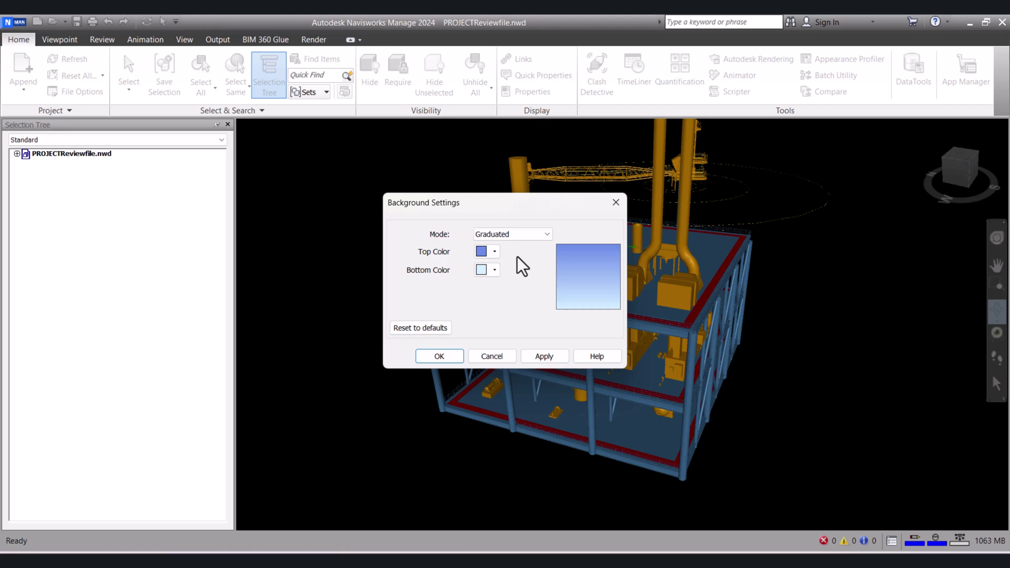
left_click(542, 357)
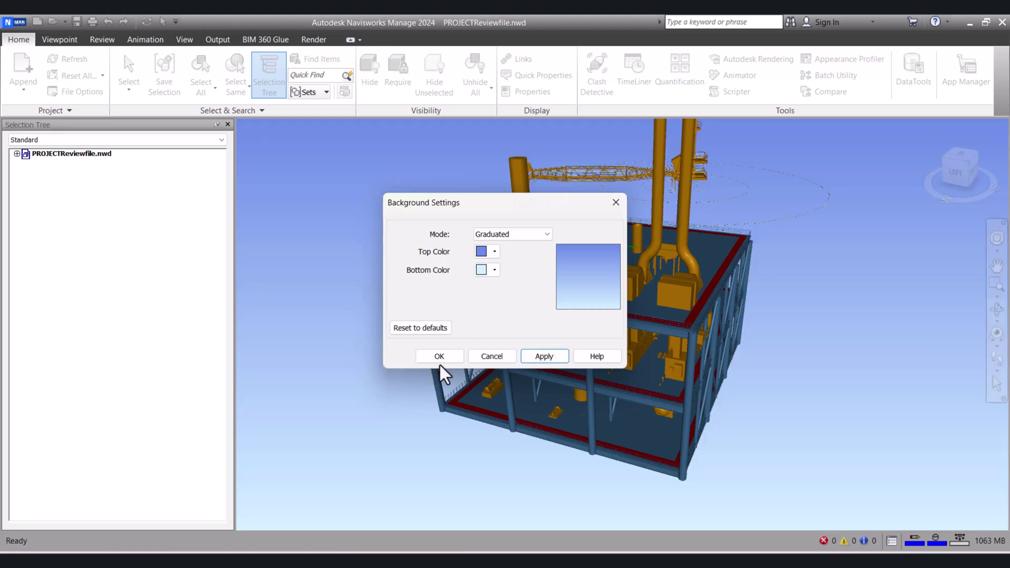
left_click(440, 358)
left_click(997, 311)
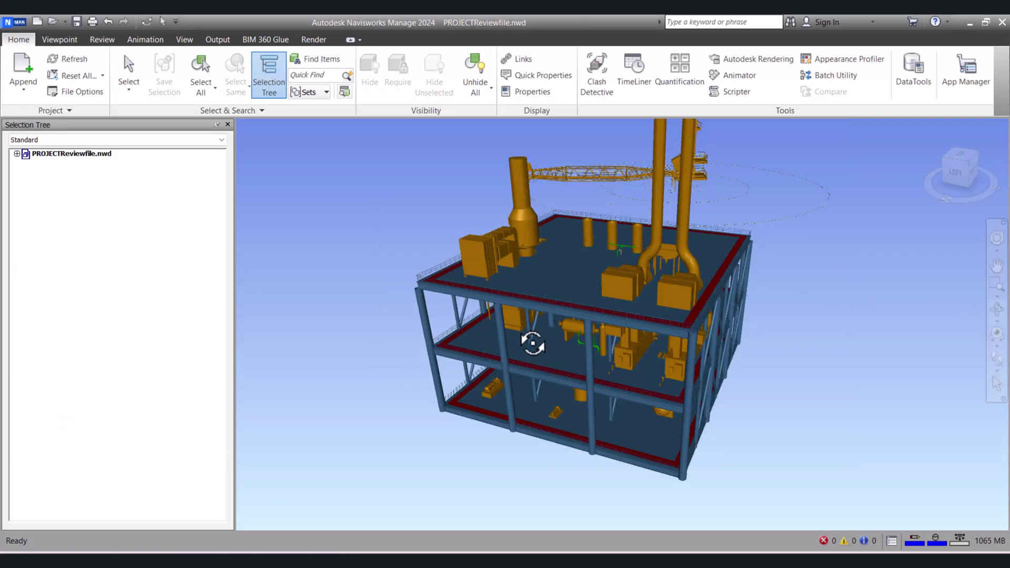
left_click_drag(532, 342, 633, 354)
scroll(513, 337, "up", 3)
scroll(547, 347, "up", 3)
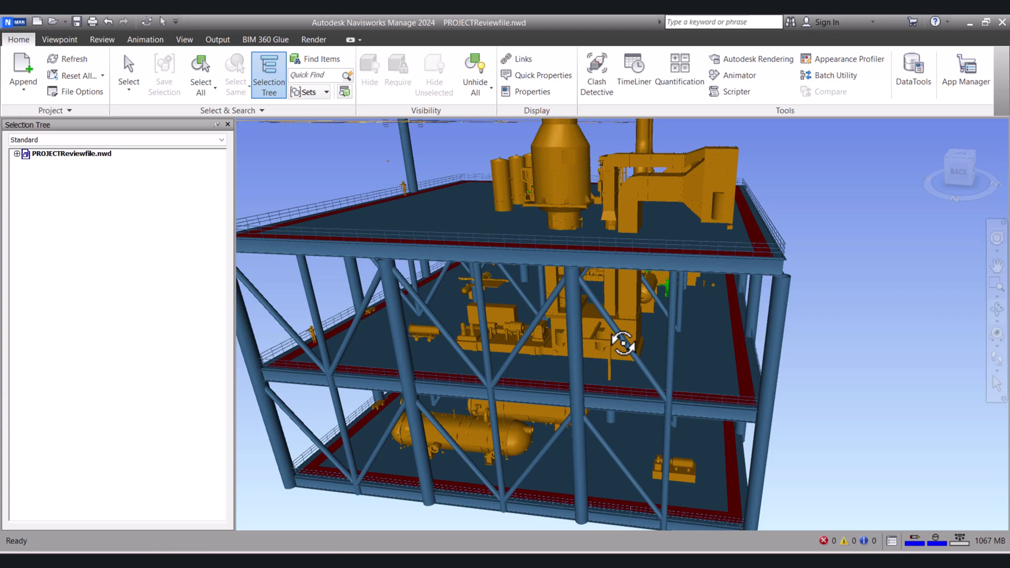
mouse_move(679, 332)
left_mouse_down()
mouse_move(635, 295)
mouse_move(593, 327)
left_mouse_up()
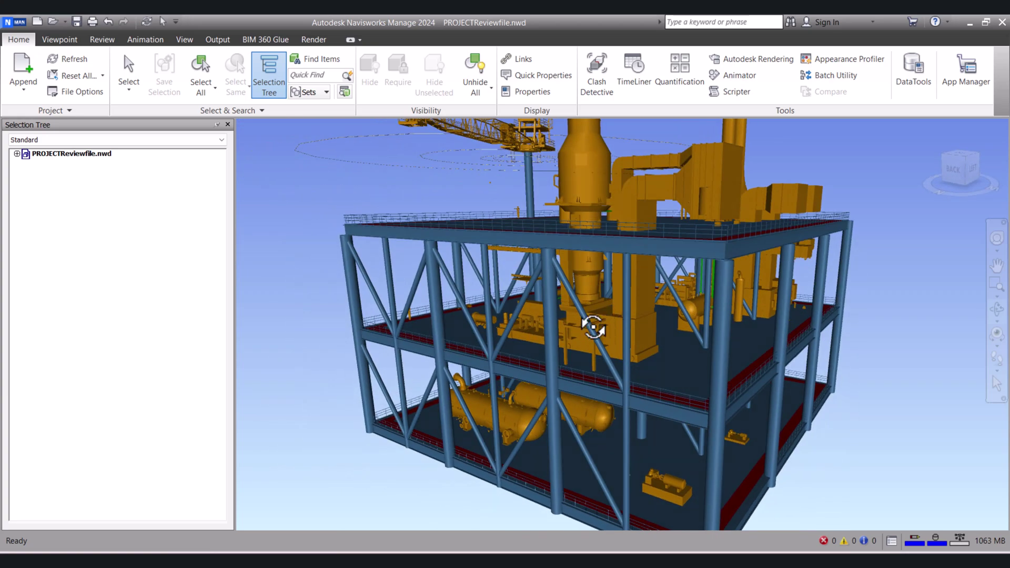
mouse_move(642, 304)
left_mouse_down()
mouse_move(660, 300)
mouse_move(655, 310)
left_mouse_up()
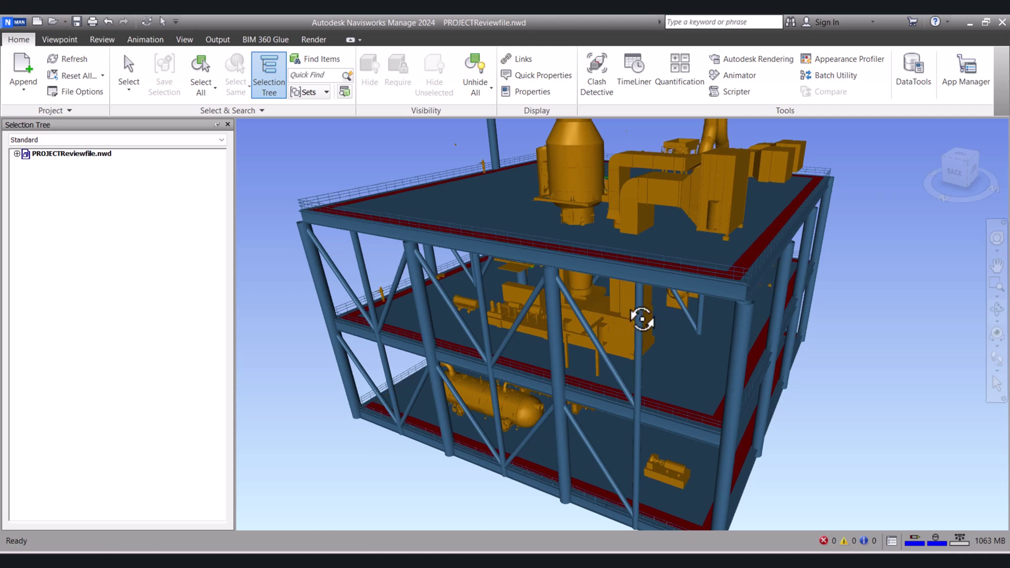
left_click_drag(631, 315, 637, 313)
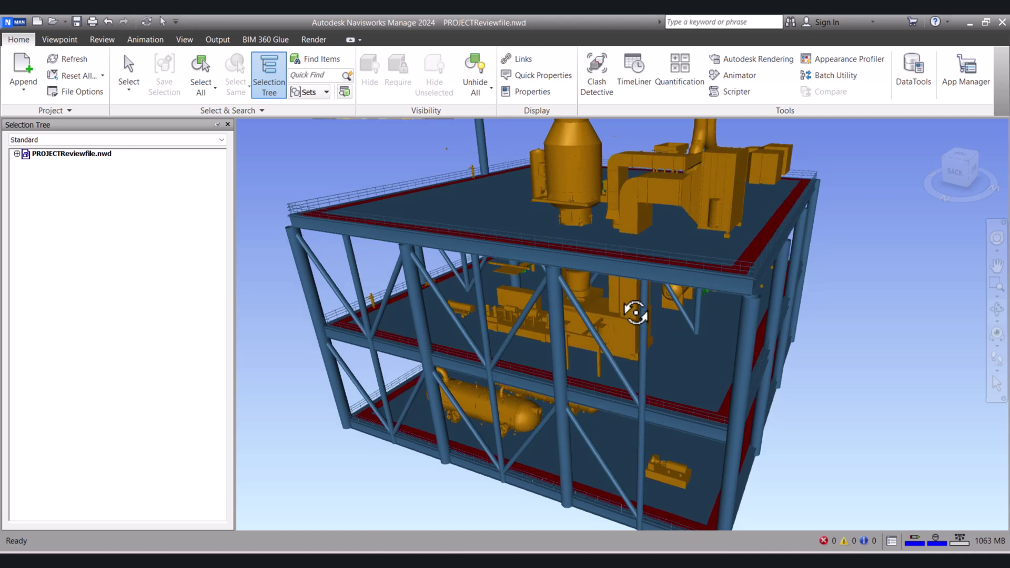